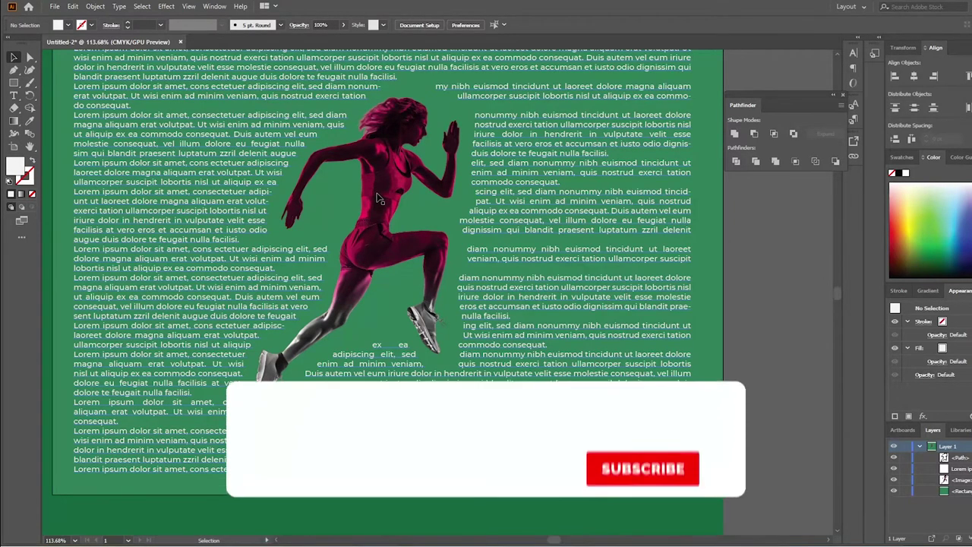
Step: Create a new A4 landscape document (841.89 × 595.276 pt) named 'wARP TEXT'
{"action": "scroll", "coordinate": [426, 254], "scroll_direction": "up", "scroll_amount": 2}
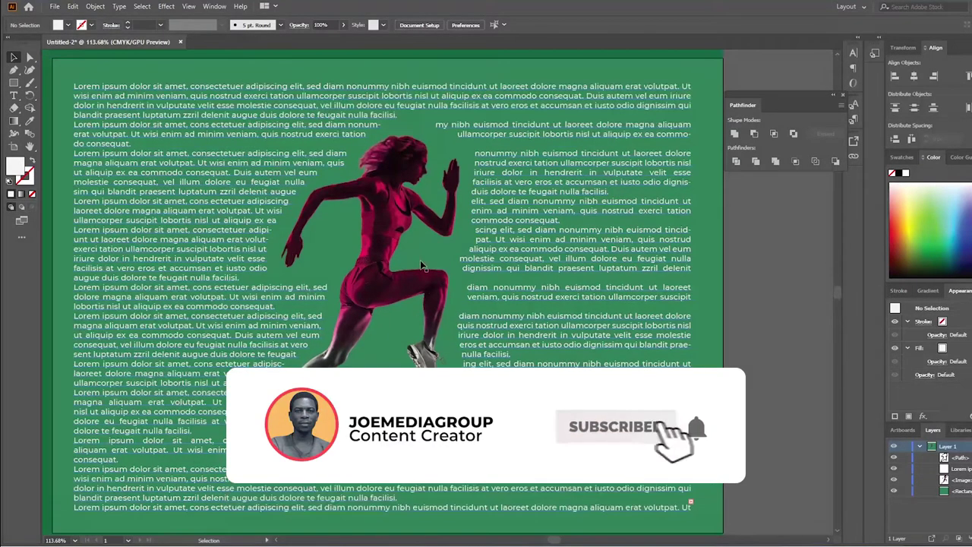
{"action": "scroll", "coordinate": [420, 259], "scroll_direction": "up", "scroll_amount": 3}
{"action": "left_click", "coordinate": [54, 6]}
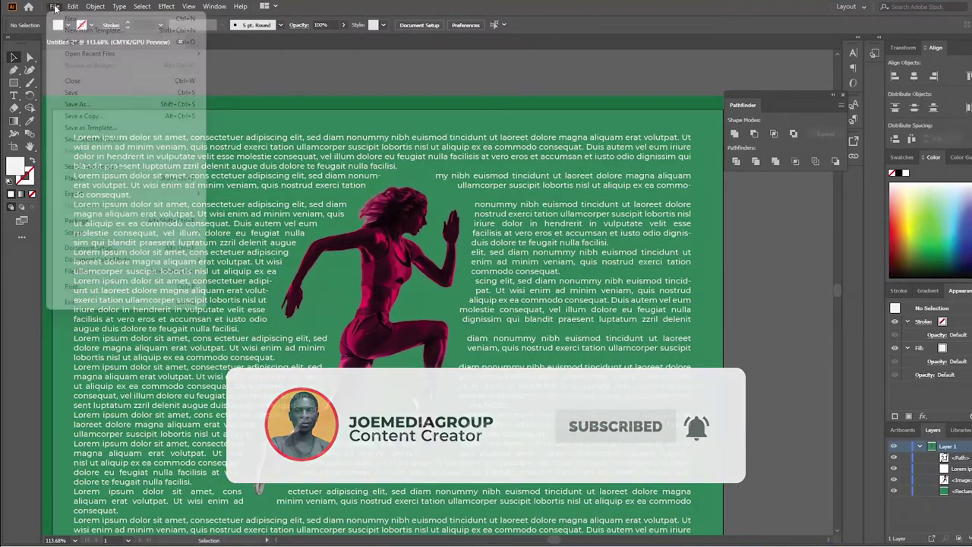
{"action": "left_click", "coordinate": [76, 19]}
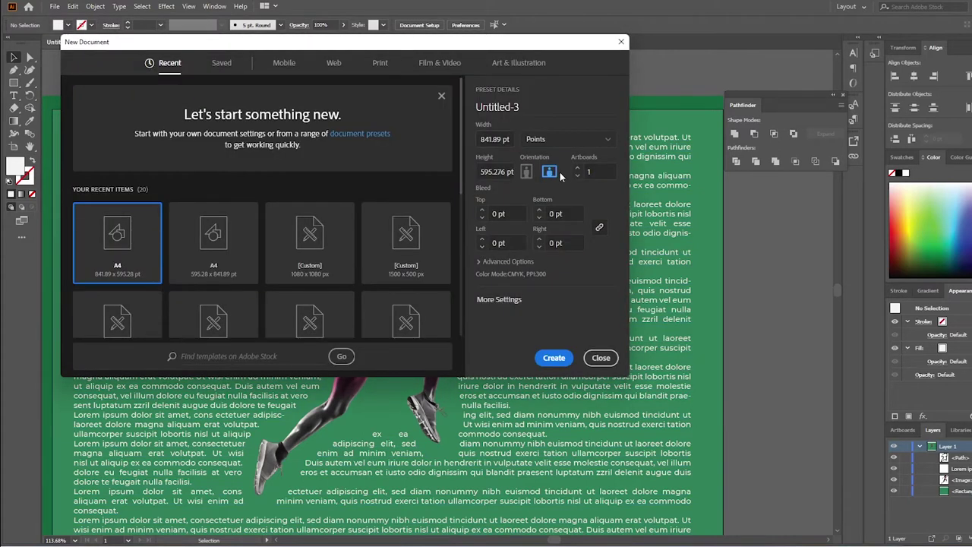
{"action": "left_click", "coordinate": [529, 107]}
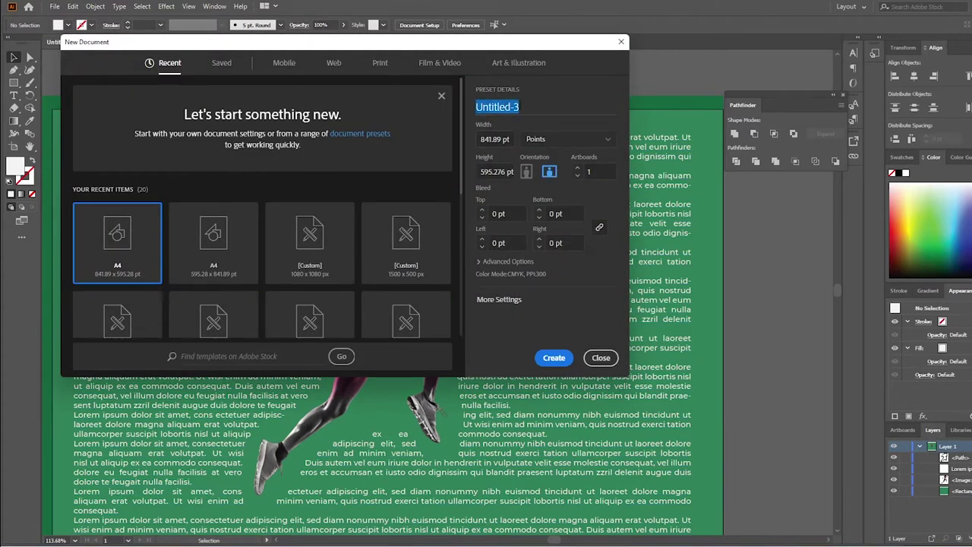
{"action": "type", "text": "w2A"}
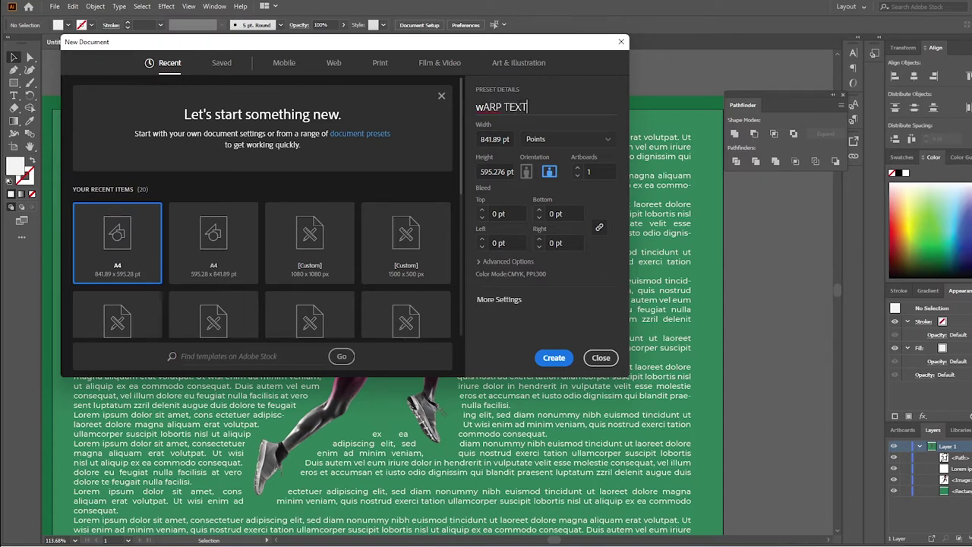
{"action": "key", "text": "Return"}
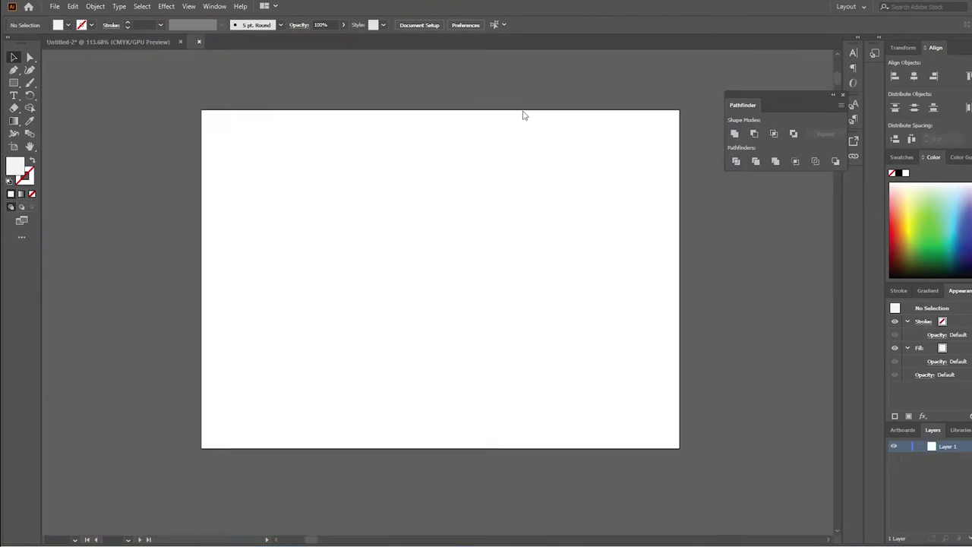
Step: Place the runner photo on the artboard, sized and shifted right and down
{"action": "key", "text": "ctrl+1"}
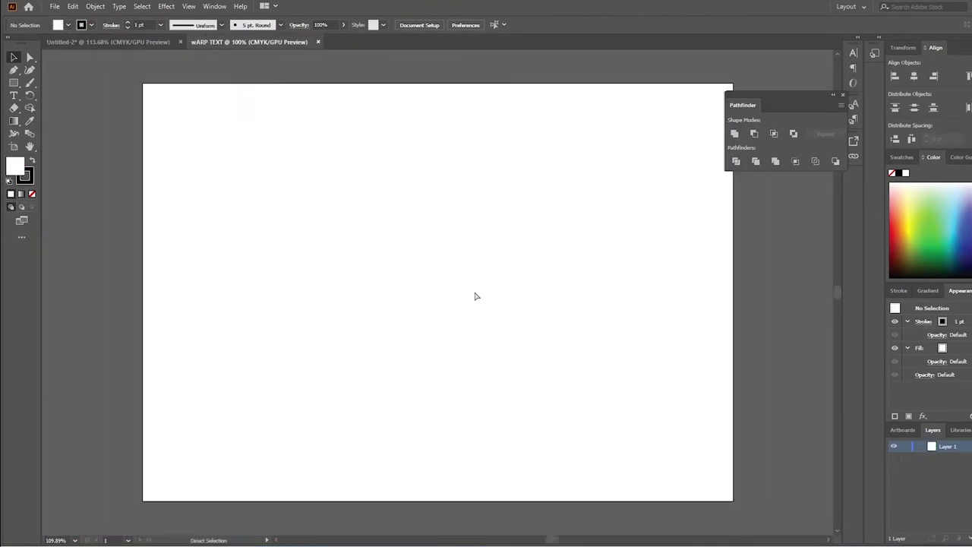
{"action": "left_click", "coordinate": [54, 8]}
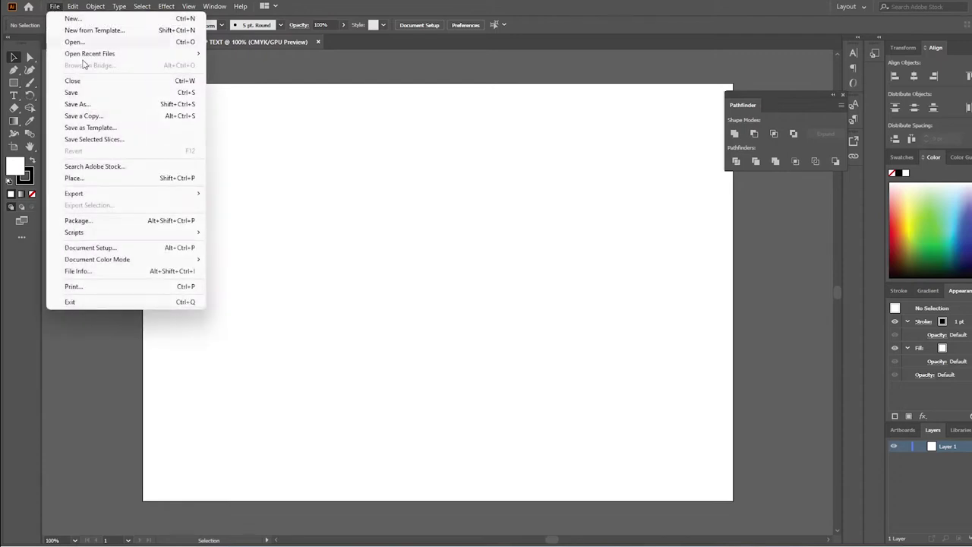
{"action": "left_click", "coordinate": [73, 178]}
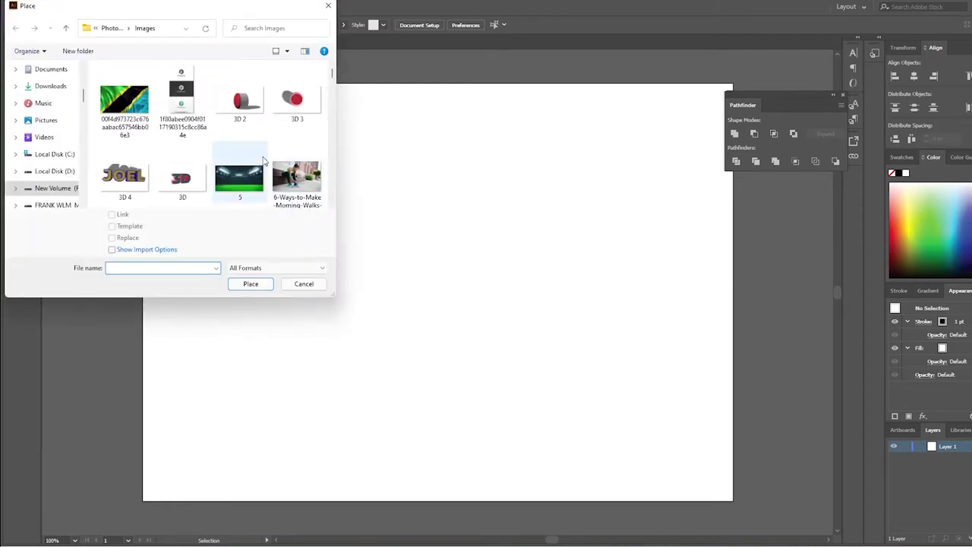
{"action": "scroll", "coordinate": [263, 159], "scroll_direction": "down", "scroll_amount": 1}
{"action": "scroll", "coordinate": [228, 156], "scroll_direction": "down", "scroll_amount": 2}
{"action": "scroll", "coordinate": [175, 154], "scroll_direction": "down", "scroll_amount": 2}
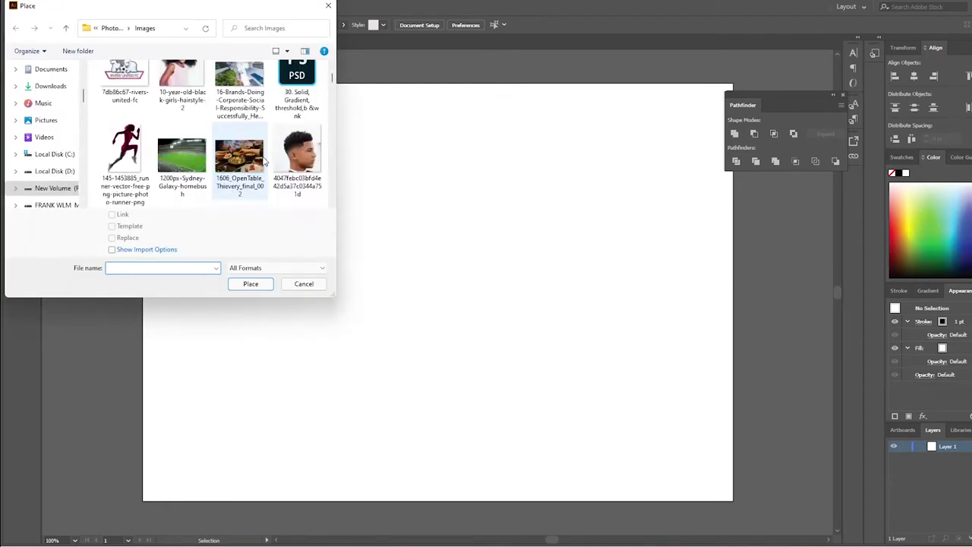
{"action": "double_click", "coordinate": [126, 159]}
{"action": "left_click_drag", "start_coordinate": [299, 143], "coordinate": [483, 328]}
{"action": "left_click", "coordinate": [299, 142]}
{"action": "left_click_drag", "start_coordinate": [373, 219], "coordinate": [452, 240]}
Step: Draw a 794.274 × 550.232 pt rectangle covering almost the whole artboard
{"action": "left_click", "coordinate": [14, 82]}
{"action": "left_click_drag", "start_coordinate": [161, 98], "coordinate": [719, 483]}
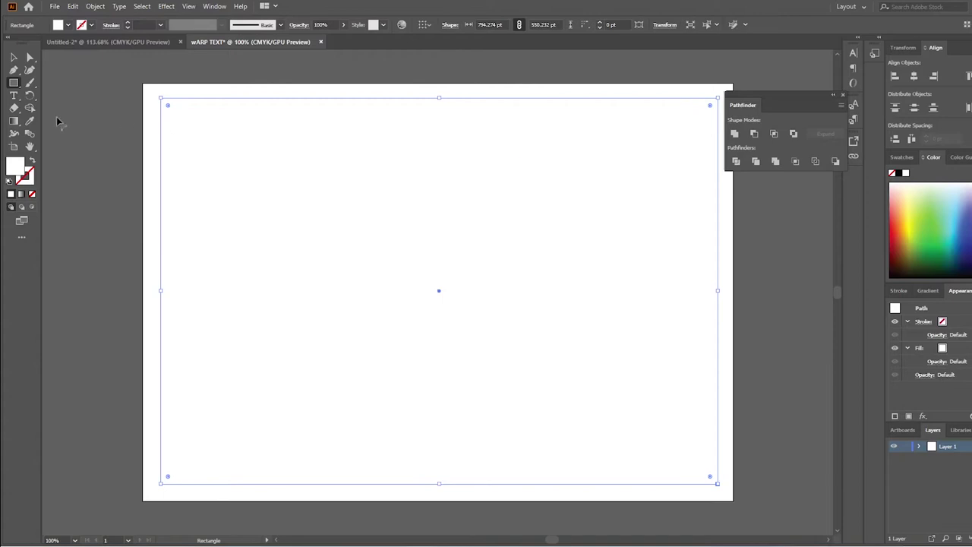
{"action": "left_click", "coordinate": [13, 95]}
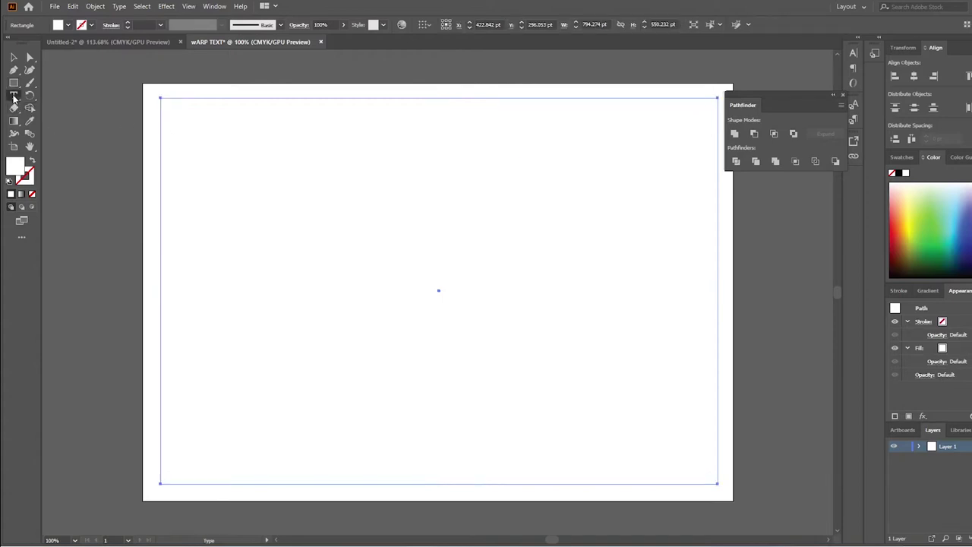
Step: Fill the large rectangle with Lorem ipsum placeholder paragraphs as area type
{"action": "right_click", "coordinate": [164, 101]}
{"action": "left_click", "coordinate": [331, 109]}
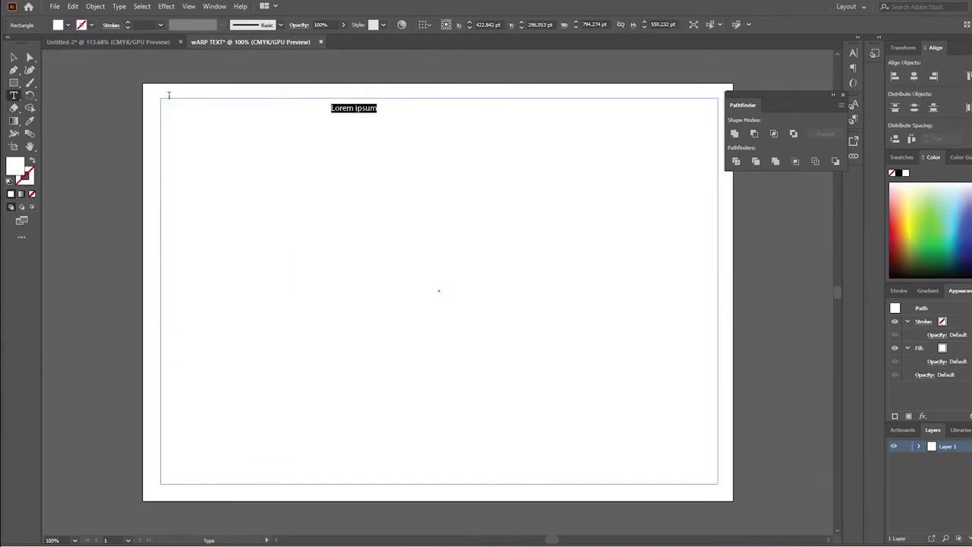
{"action": "key", "text": "ctrl+z"}
{"action": "key", "text": "v"}
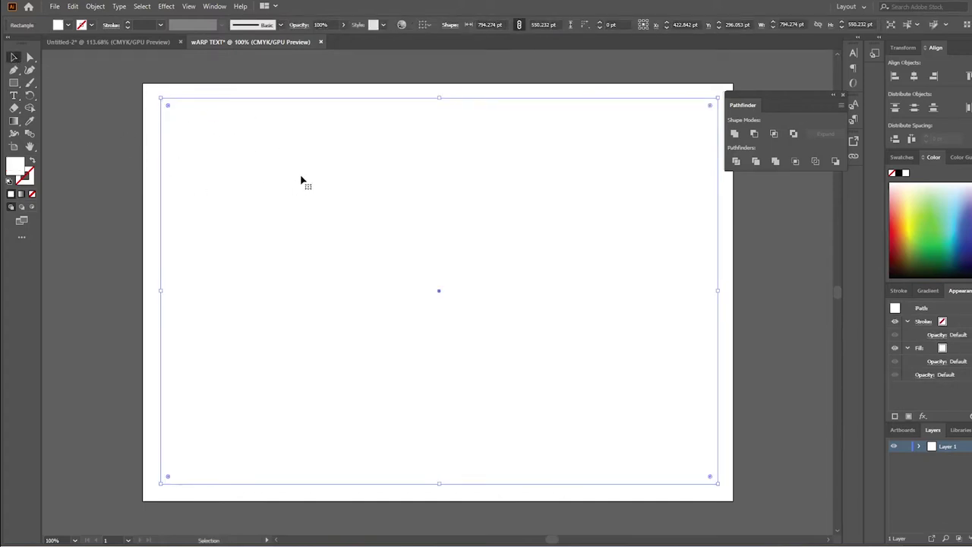
{"action": "left_click", "coordinate": [14, 95]}
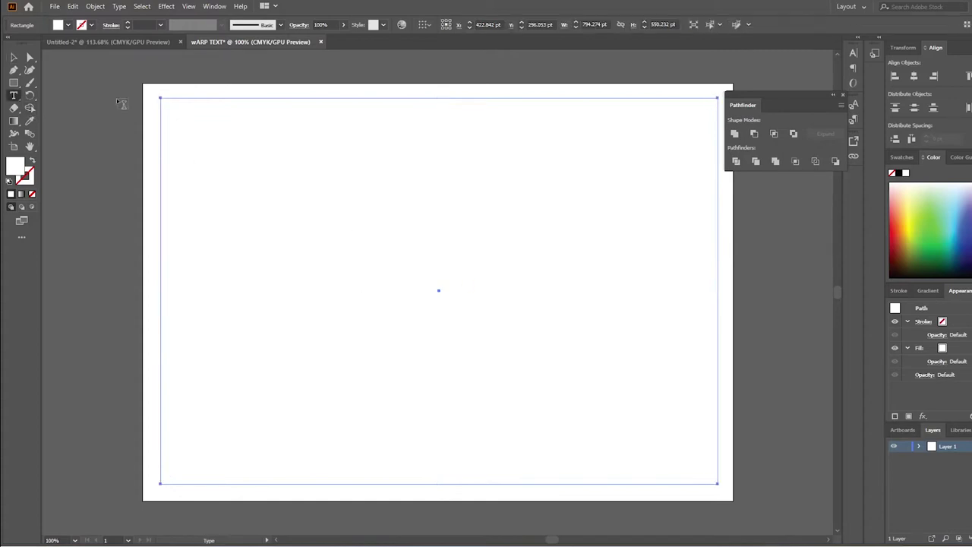
{"action": "left_click", "coordinate": [167, 106]}
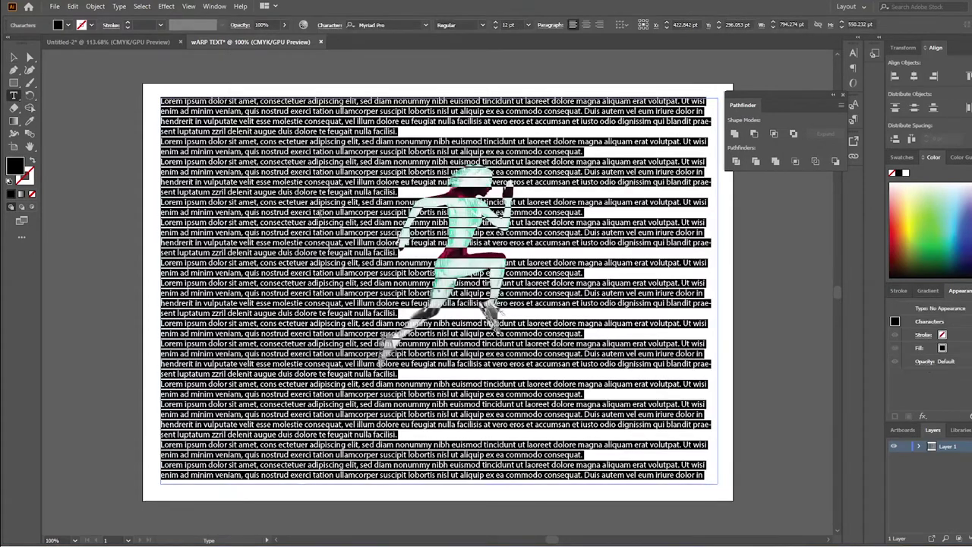
{"action": "left_click", "coordinate": [12, 59]}
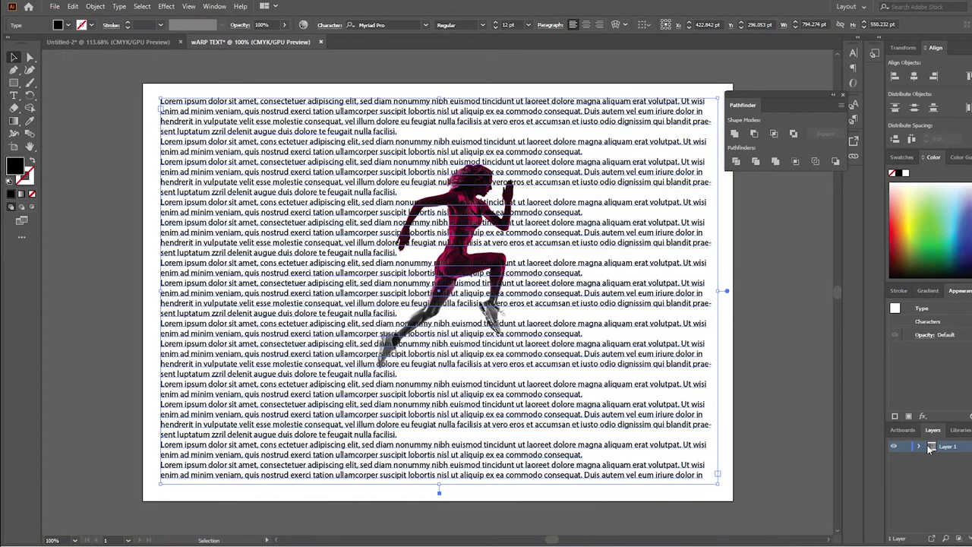
{"action": "left_click", "coordinate": [214, 7]}
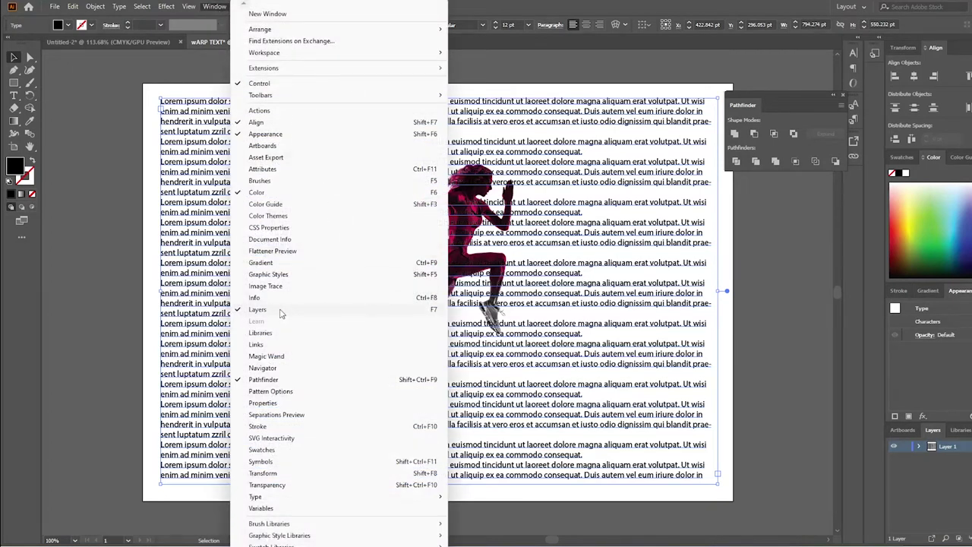
Step: Expand Layer 1 in the Layers panel and hide the Lorem ipsum text
{"action": "left_click", "coordinate": [919, 448]}
{"action": "left_click", "coordinate": [919, 448]}
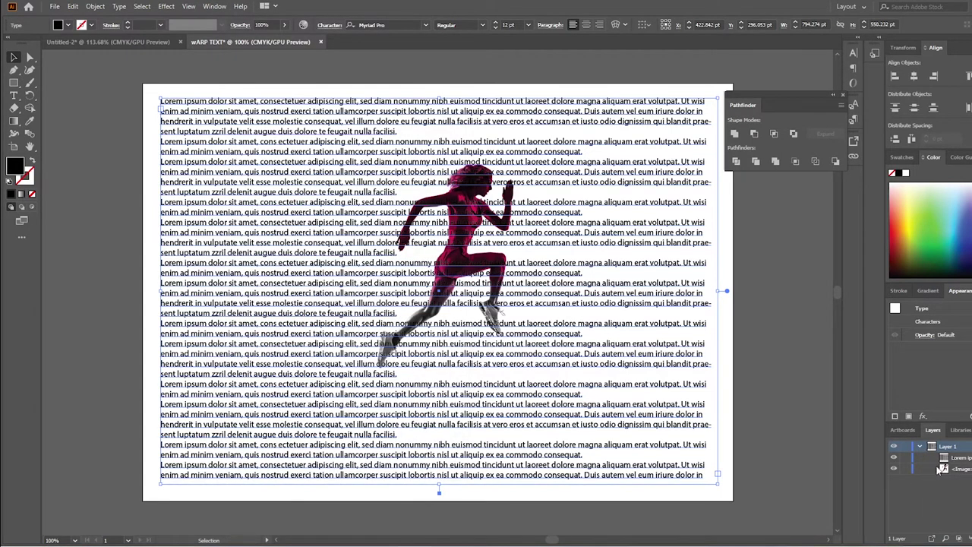
{"action": "left_click", "coordinate": [893, 457]}
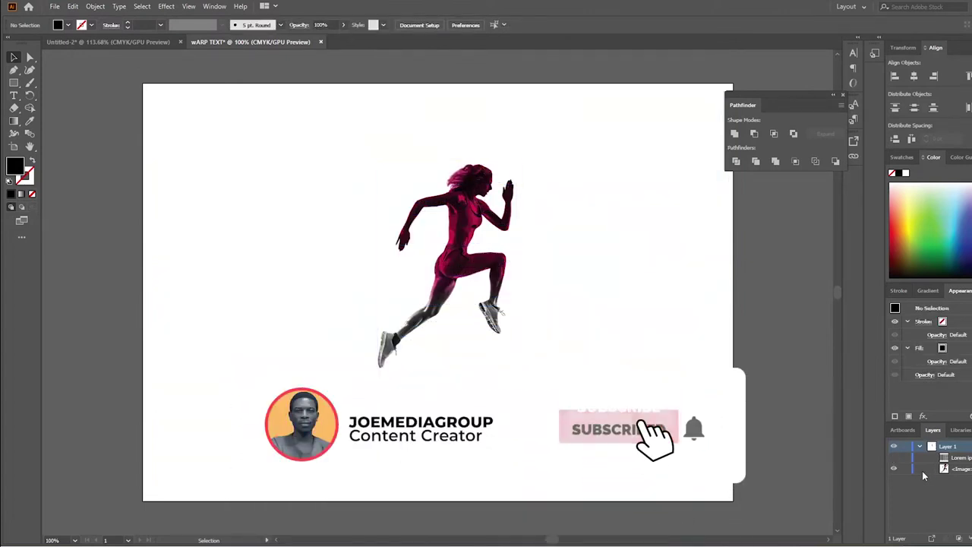
{"action": "left_click", "coordinate": [893, 458]}
{"action": "left_click", "coordinate": [893, 458]}
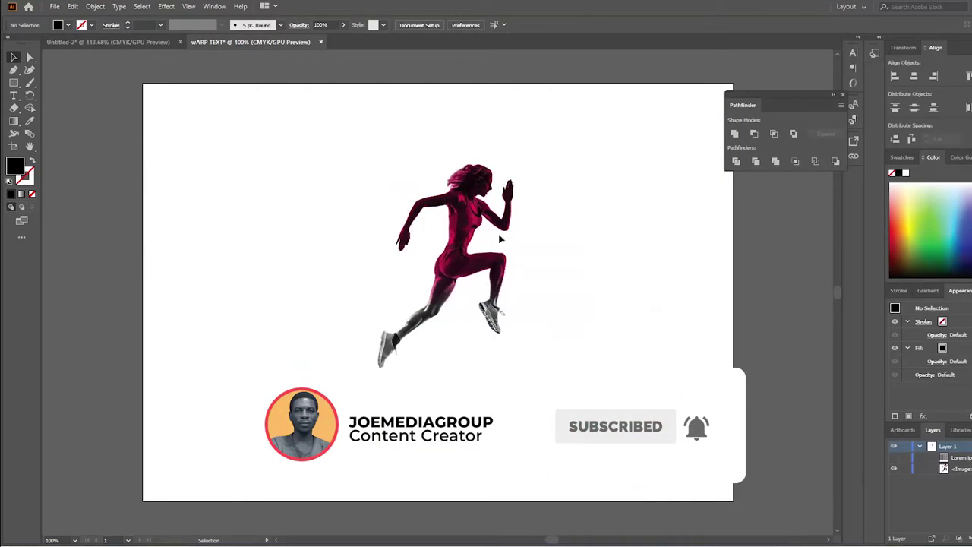
{"action": "scroll", "coordinate": [564, 367], "scroll_direction": "up", "scroll_amount": 2}
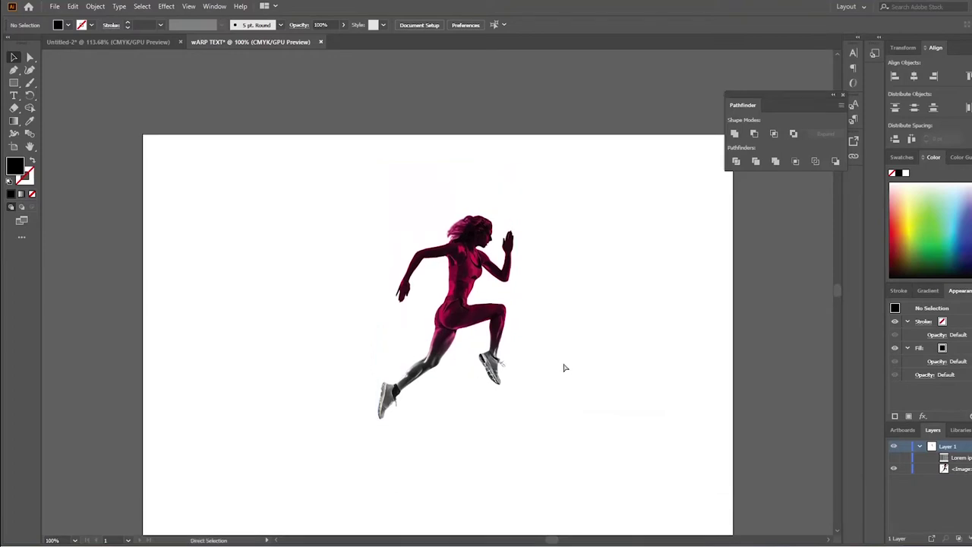
Step: Begin a Pen path above the runner's head, tracing down her hair and back
{"action": "key", "text": "ctrl+equal"}
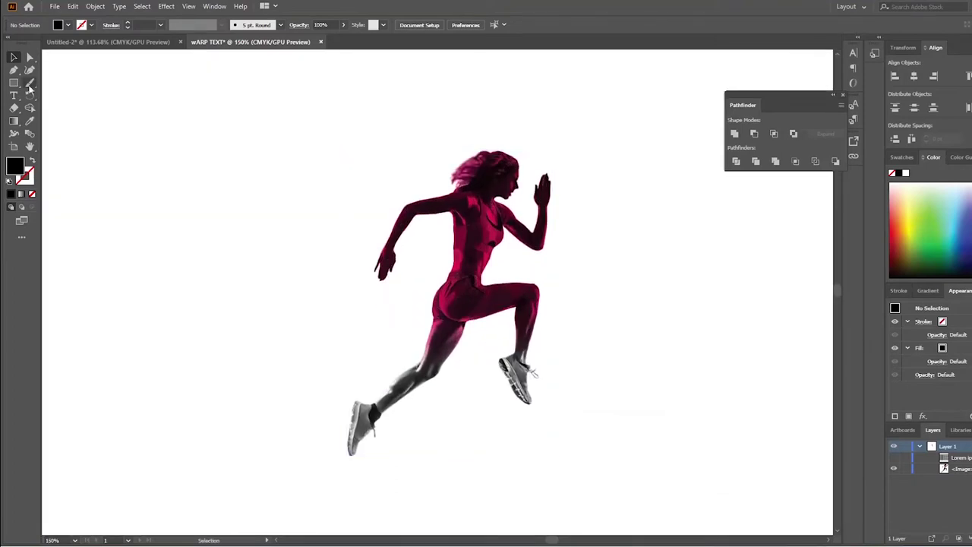
{"action": "left_click", "coordinate": [13, 69]}
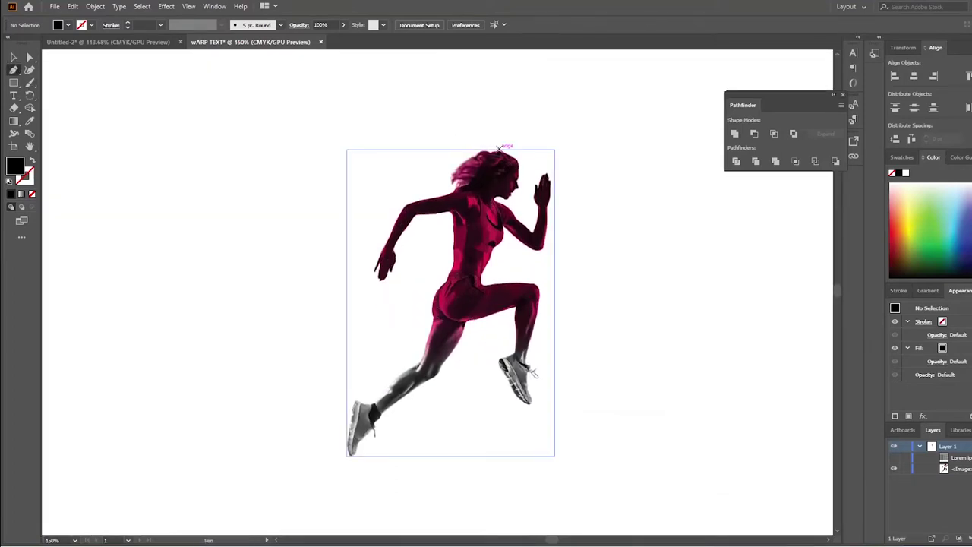
{"action": "left_click", "coordinate": [502, 147]}
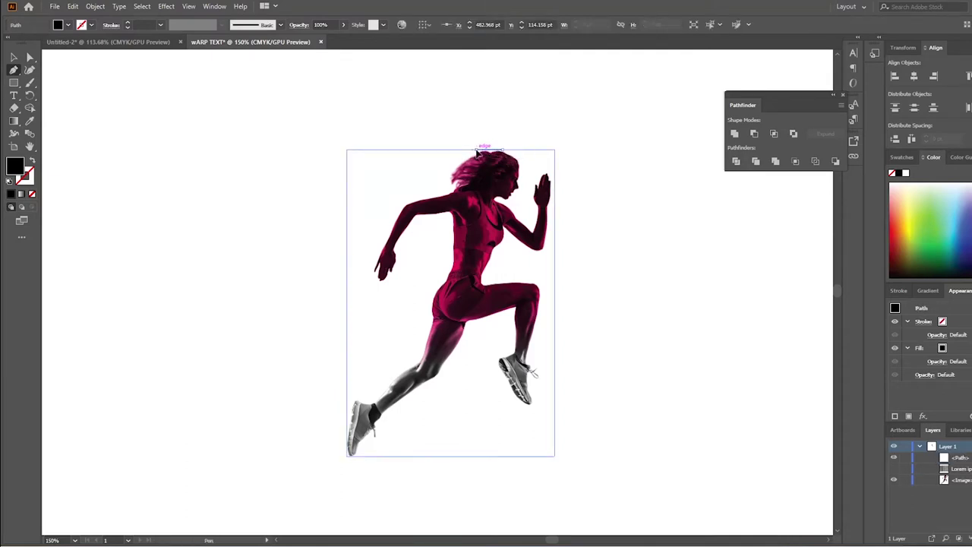
{"action": "left_click", "coordinate": [476, 149]}
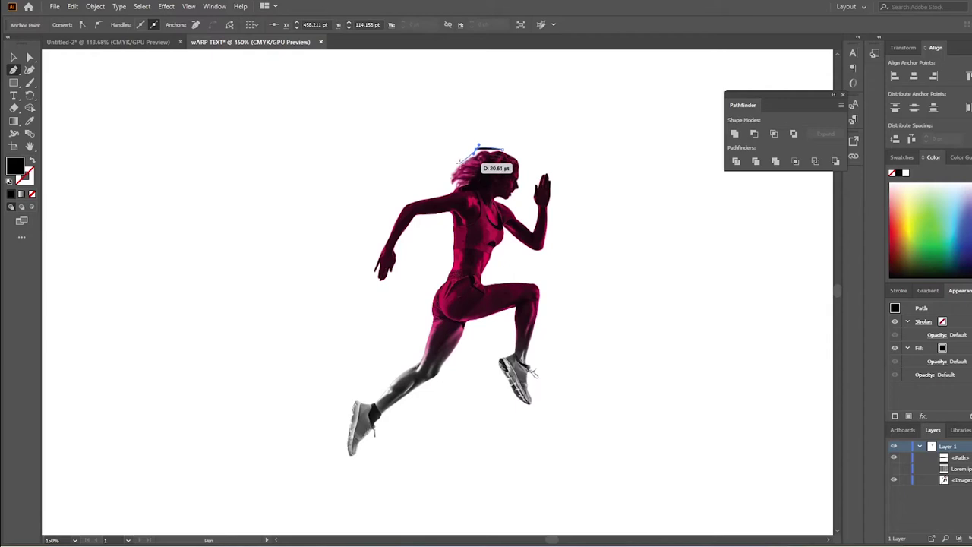
{"action": "left_click", "coordinate": [456, 163]}
{"action": "left_click", "coordinate": [448, 177]}
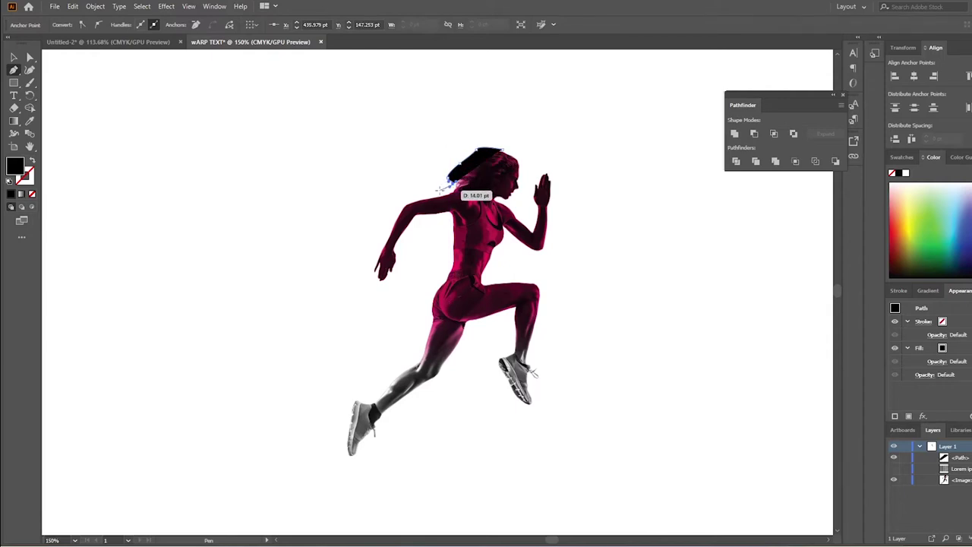
{"action": "mouse_move", "coordinate": [437, 190]}
{"action": "left_mouse_down"}
{"action": "mouse_move", "coordinate": [371, 275]}
{"action": "mouse_move", "coordinate": [372, 289]}
{"action": "mouse_move", "coordinate": [420, 293]}
{"action": "mouse_move", "coordinate": [426, 336]}
{"action": "mouse_move", "coordinate": [418, 365]}
{"action": "mouse_move", "coordinate": [381, 397]}
{"action": "left_mouse_up"}
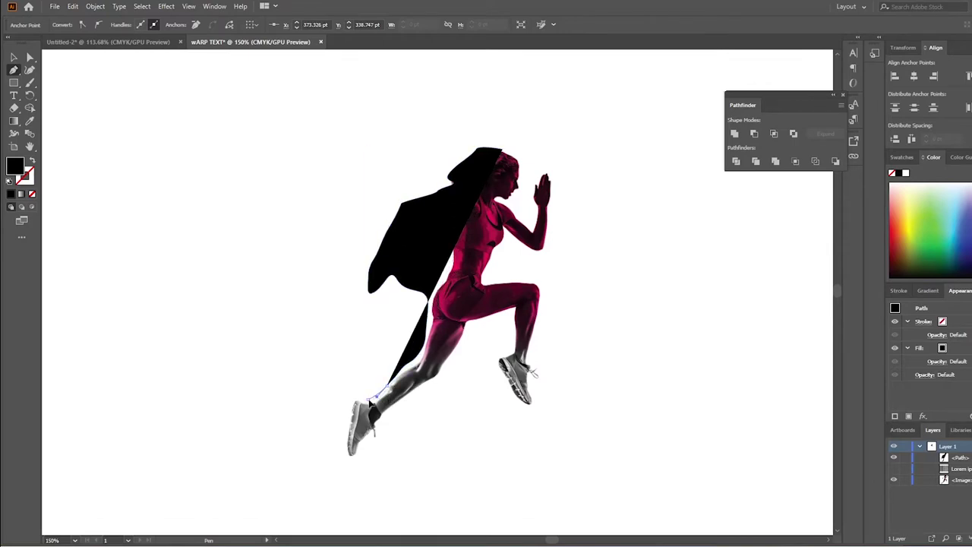
{"action": "mouse_move", "coordinate": [357, 385]}
{"action": "left_mouse_down"}
{"action": "mouse_move", "coordinate": [348, 418]}
{"action": "mouse_move", "coordinate": [360, 443]}
{"action": "mouse_move", "coordinate": [357, 467]}
{"action": "mouse_move", "coordinate": [391, 446]}
{"action": "mouse_move", "coordinate": [395, 411]}
{"action": "mouse_move", "coordinate": [449, 375]}
{"action": "mouse_move", "coordinate": [527, 369]}
{"action": "mouse_move", "coordinate": [509, 398]}
{"action": "mouse_move", "coordinate": [537, 423]}
{"action": "left_mouse_up"}
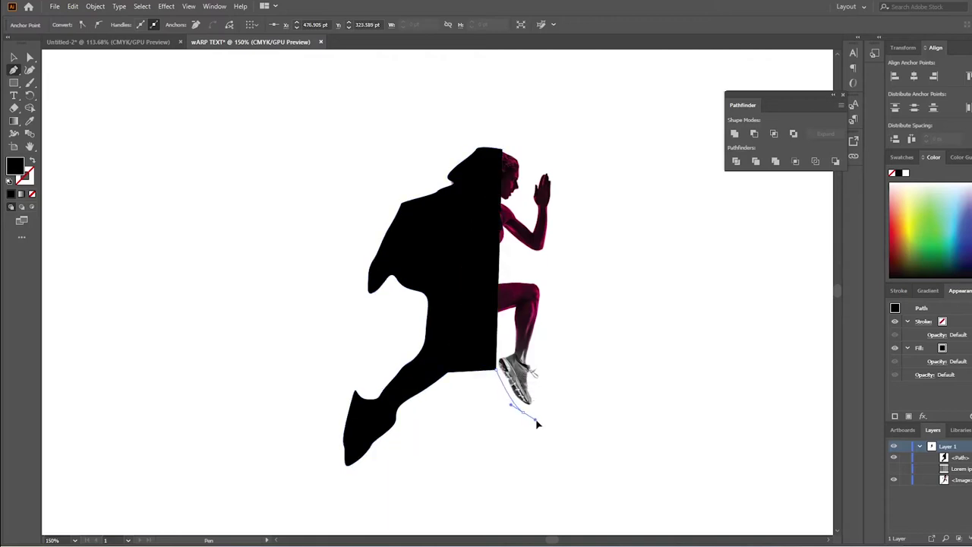
Step: Trace around the legs and shoes and close the path at its start point
{"action": "key", "text": "ctrl+z"}
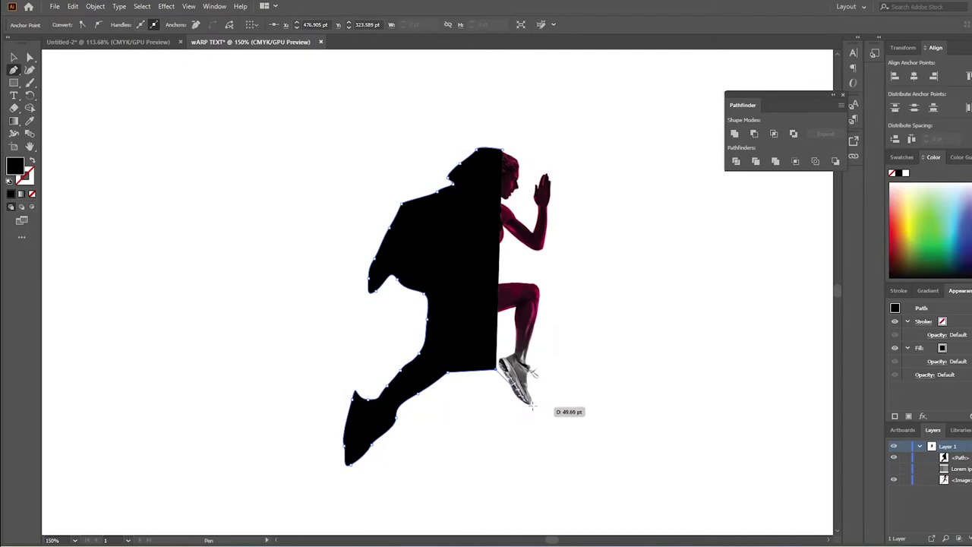
{"action": "key", "text": "ctrl+z"}
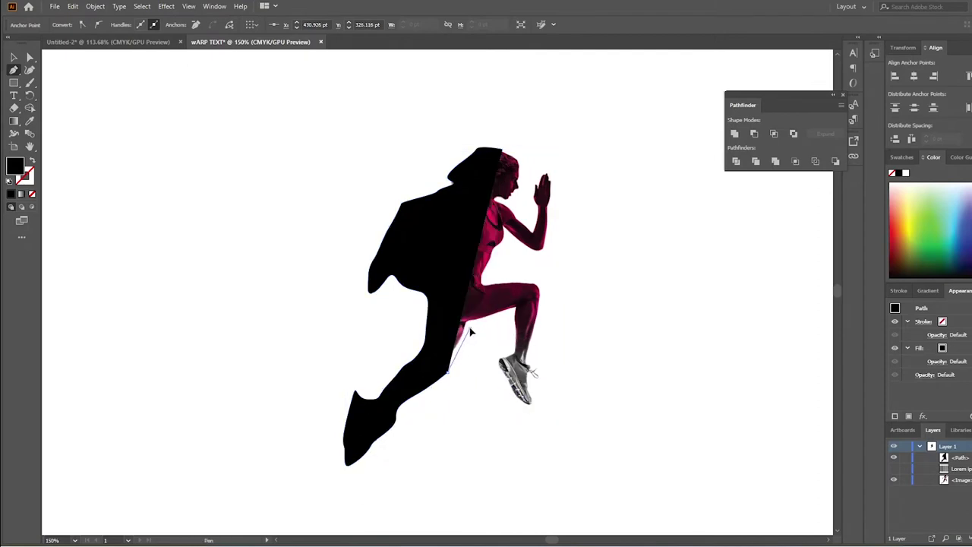
{"action": "left_click", "coordinate": [471, 327]}
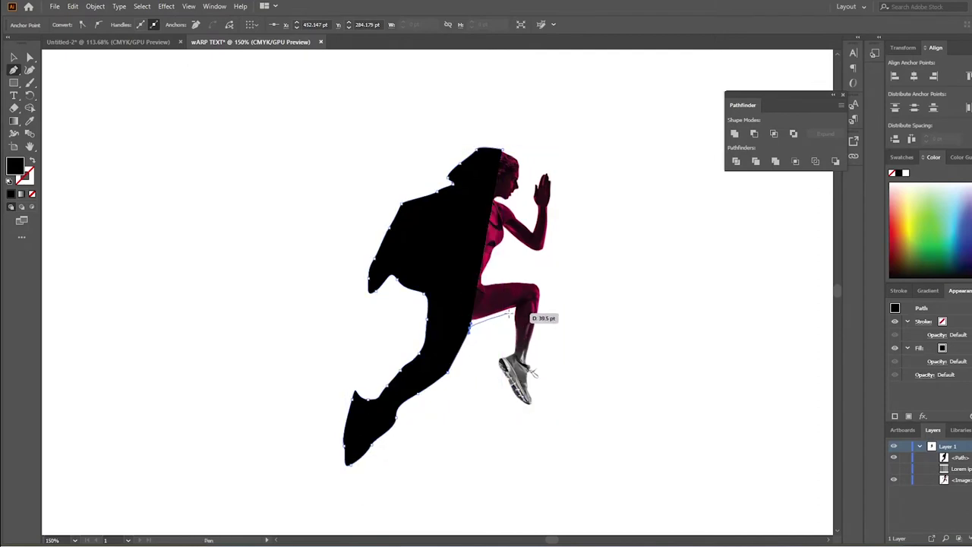
{"action": "left_click_drag", "start_coordinate": [508, 312], "coordinate": [511, 346]}
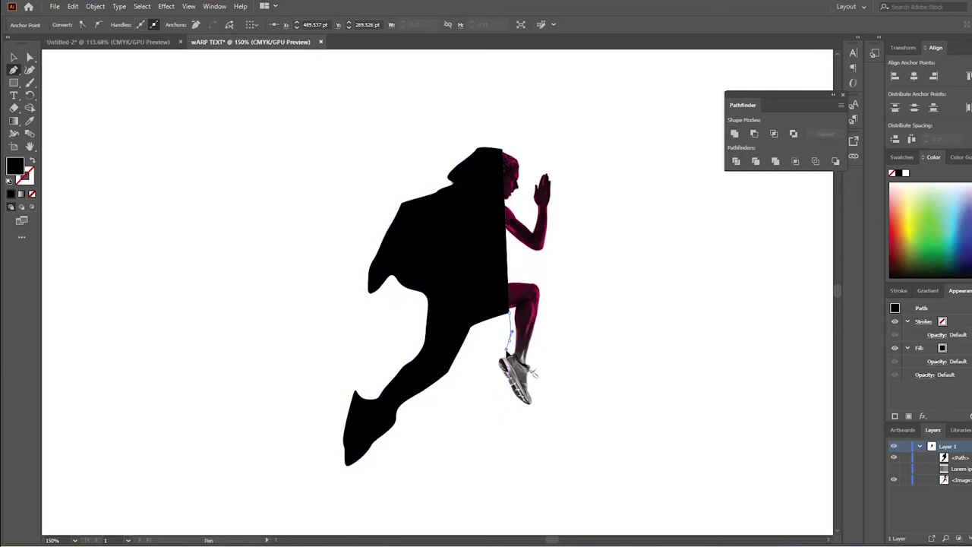
{"action": "mouse_move", "coordinate": [493, 373]}
{"action": "left_mouse_down"}
{"action": "mouse_move", "coordinate": [507, 394]}
{"action": "mouse_move", "coordinate": [550, 414]}
{"action": "left_mouse_up"}
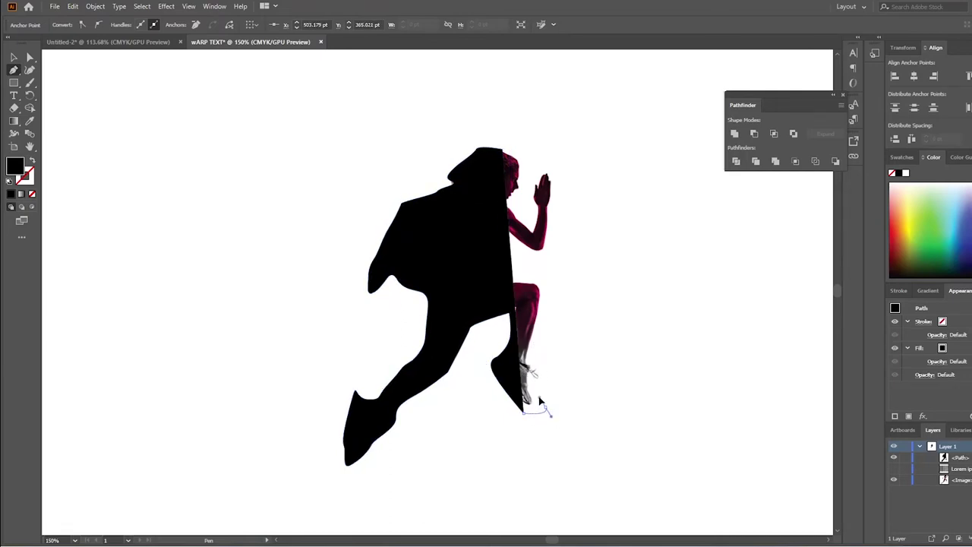
{"action": "left_click_drag", "start_coordinate": [543, 357], "coordinate": [549, 298]}
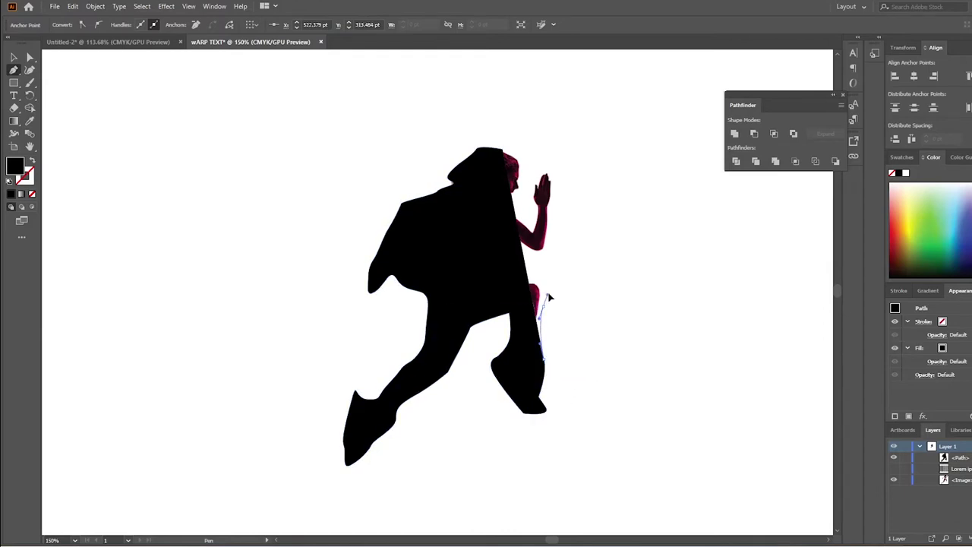
{"action": "mouse_move", "coordinate": [545, 274]}
{"action": "left_mouse_down"}
{"action": "mouse_move", "coordinate": [554, 276]}
{"action": "mouse_move", "coordinate": [499, 248]}
{"action": "mouse_move", "coordinate": [543, 259]}
{"action": "mouse_move", "coordinate": [560, 173]}
{"action": "mouse_move", "coordinate": [505, 148]}
{"action": "left_mouse_up"}
{"action": "left_click", "coordinate": [503, 146]}
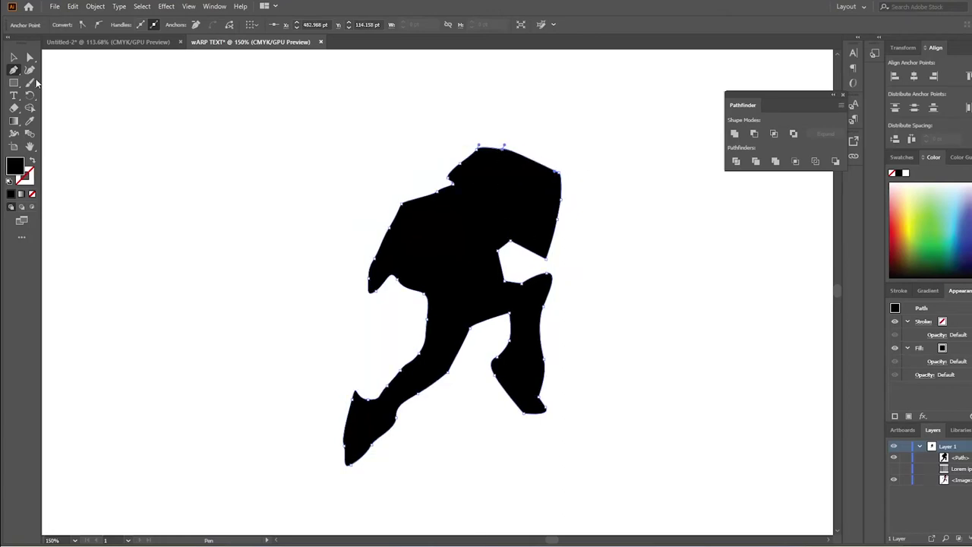
{"action": "left_click", "coordinate": [14, 57]}
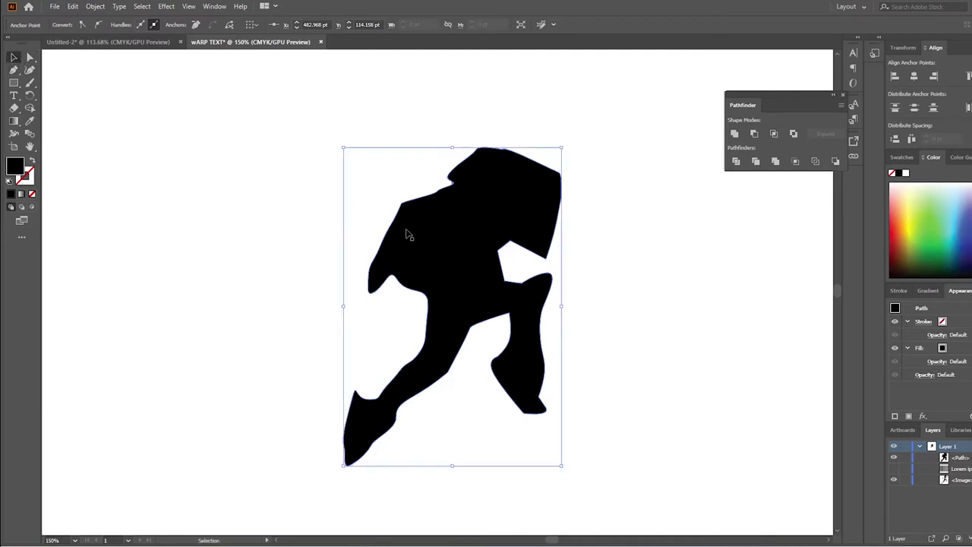
Step: Set the traced runner path's fill to [None]
{"action": "left_click", "coordinate": [434, 213]}
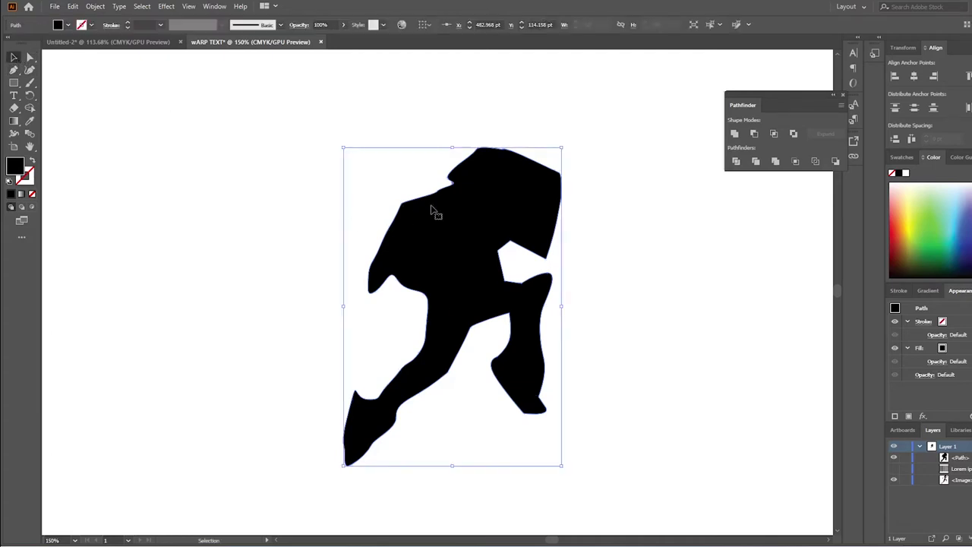
{"action": "left_click", "coordinate": [68, 25]}
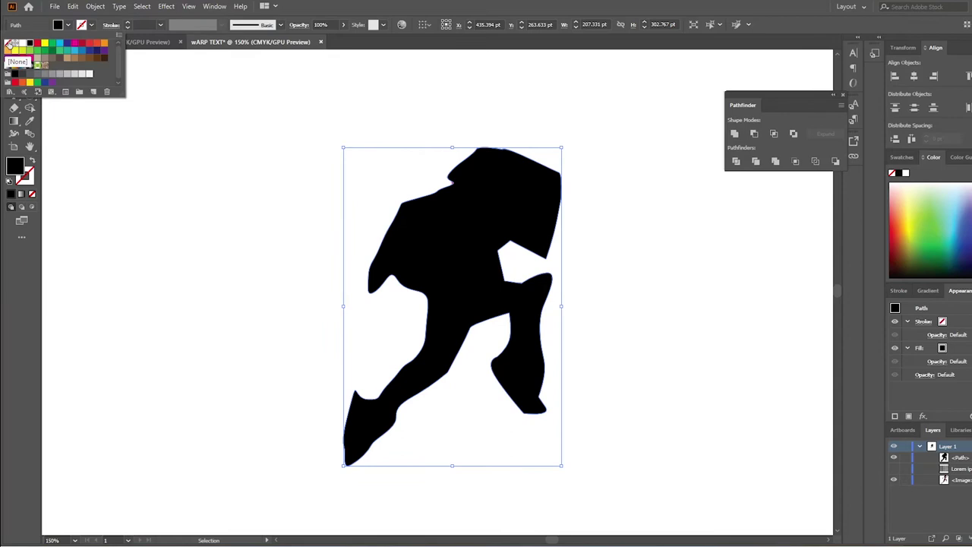
{"action": "left_click", "coordinate": [9, 46]}
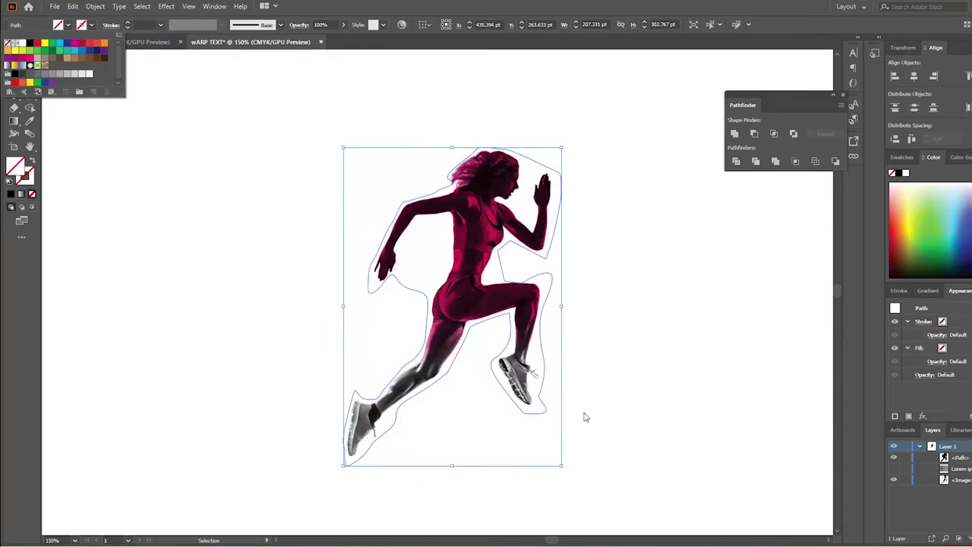
{"action": "left_click", "coordinate": [612, 319]}
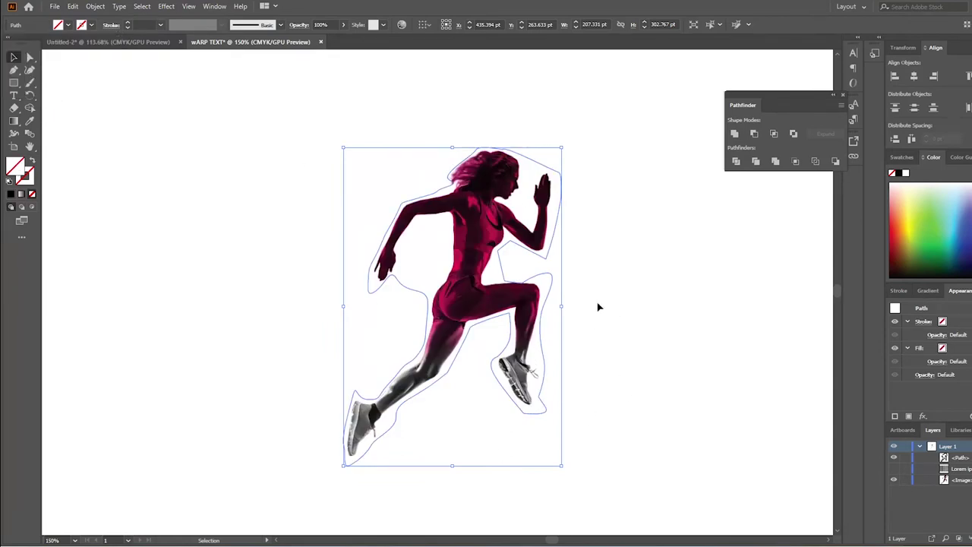
{"action": "left_click", "coordinate": [35, 57]}
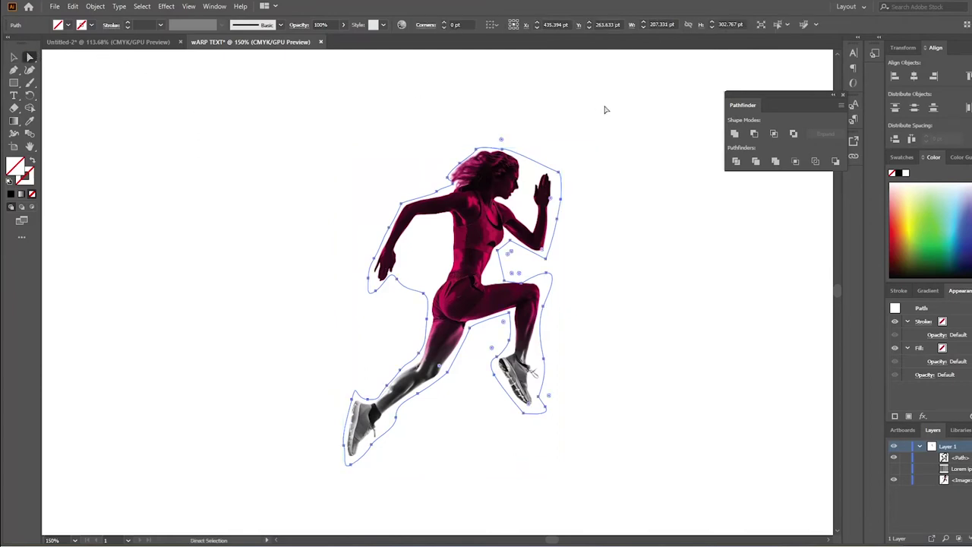
Step: Nudge outline anchors near the runner's hand, arm and shoes closer to her silhouette
{"action": "left_click", "coordinate": [559, 174]}
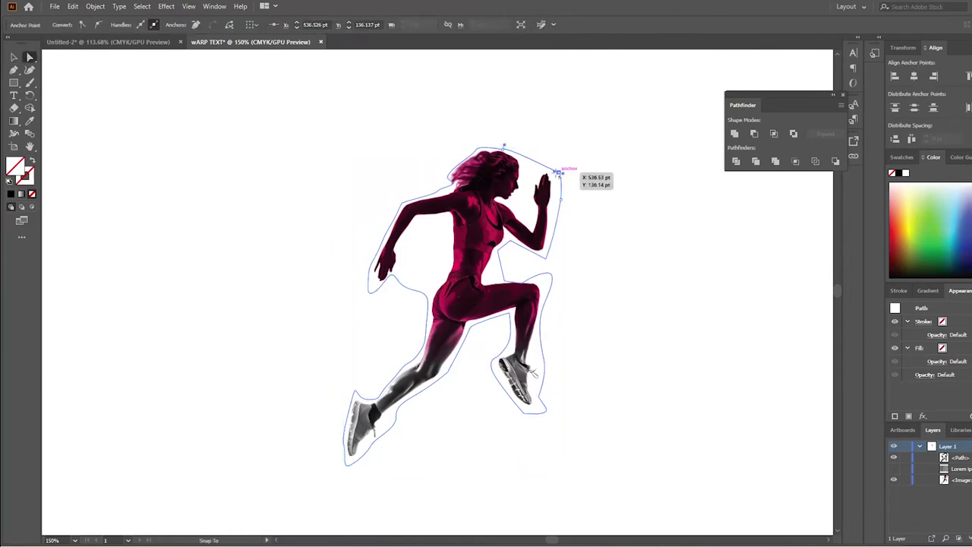
{"action": "left_click", "coordinate": [561, 198]}
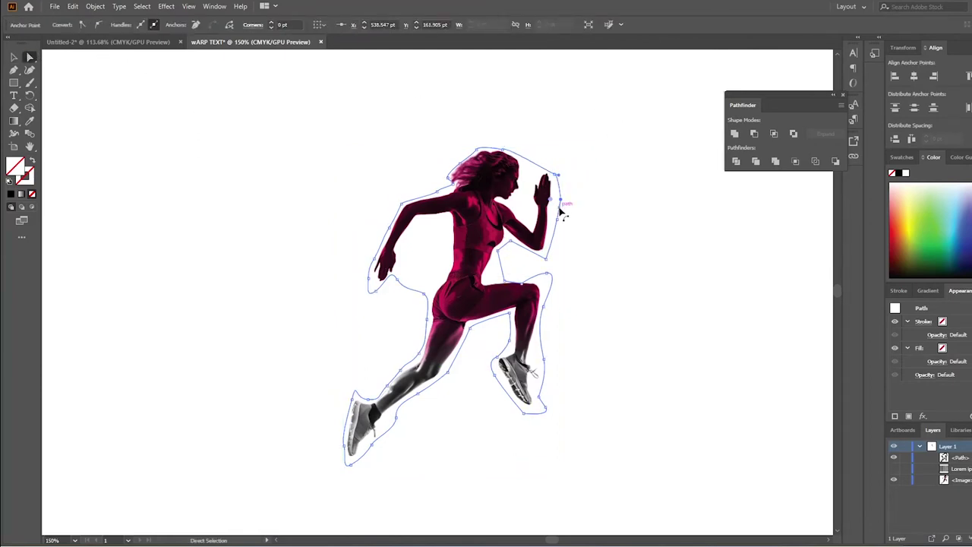
{"action": "left_click", "coordinate": [561, 199]}
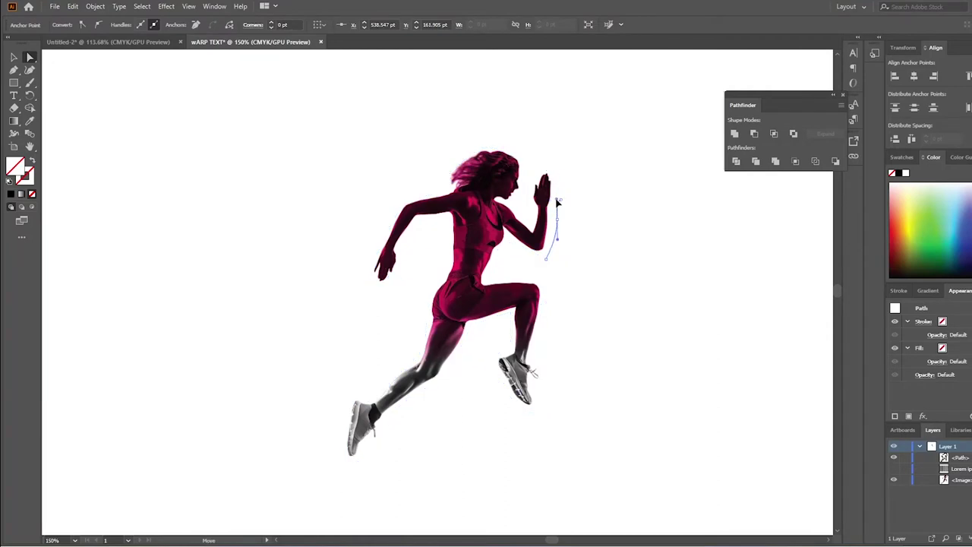
{"action": "left_click", "coordinate": [423, 222]}
{"action": "left_click", "coordinate": [402, 283]}
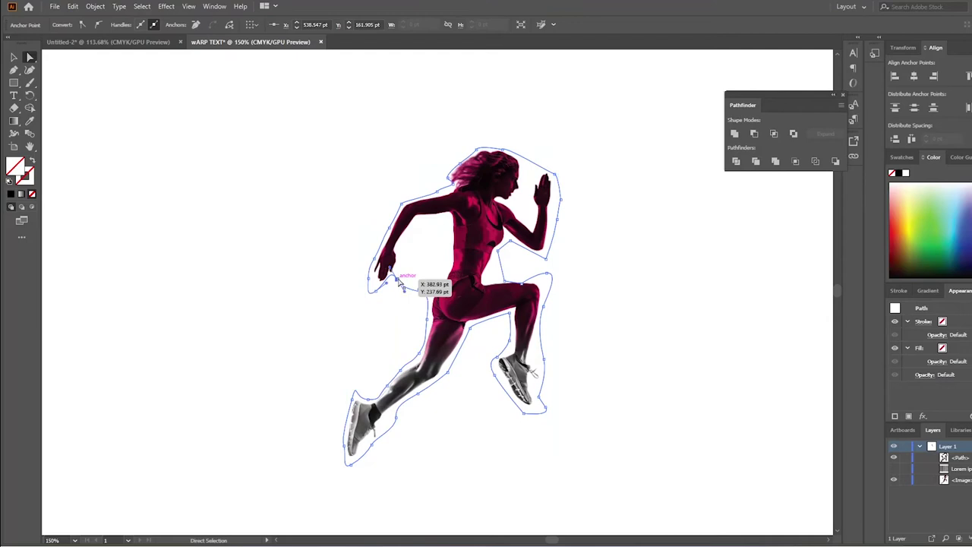
{"action": "left_click", "coordinate": [408, 292]}
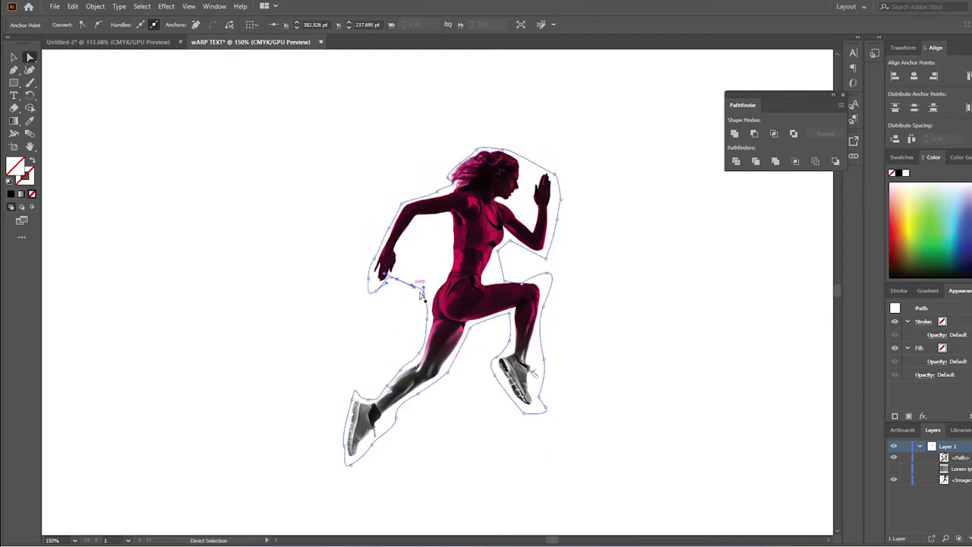
{"action": "left_click_drag", "start_coordinate": [540, 411], "coordinate": [551, 416]}
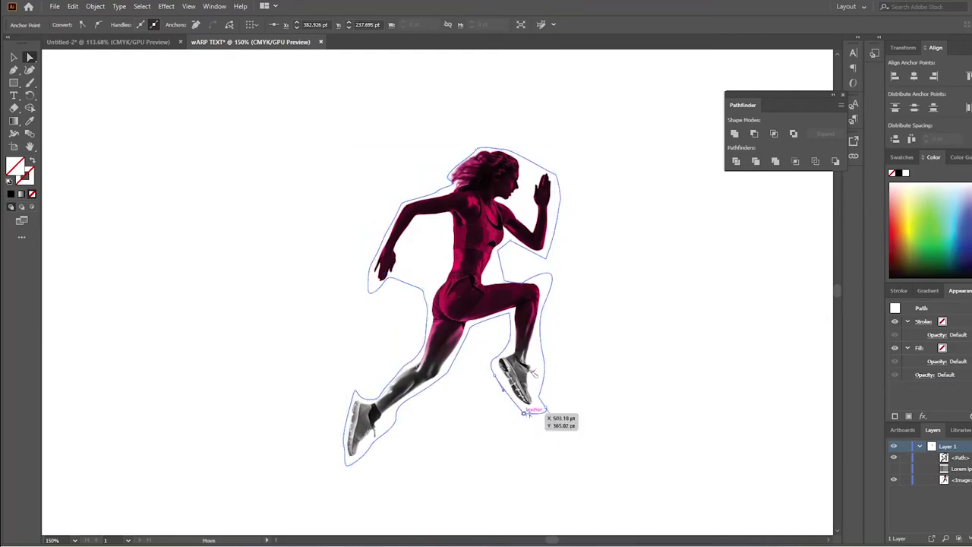
{"action": "left_click_drag", "start_coordinate": [339, 468], "coordinate": [353, 470]}
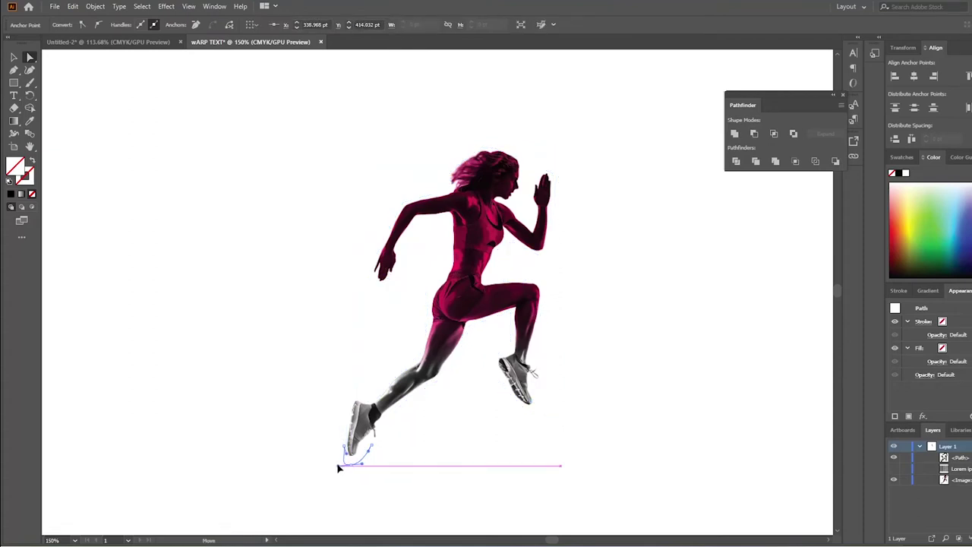
{"action": "left_click", "coordinate": [343, 466]}
{"action": "left_click", "coordinate": [438, 199]}
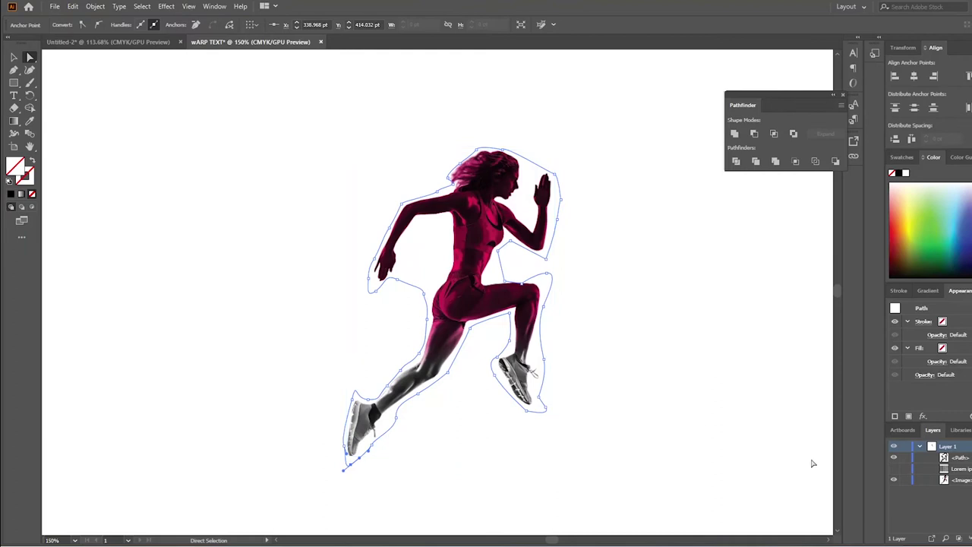
Step: Show the Lorem ipsum text again and select the text, photo and outline together
{"action": "left_click", "coordinate": [894, 467]}
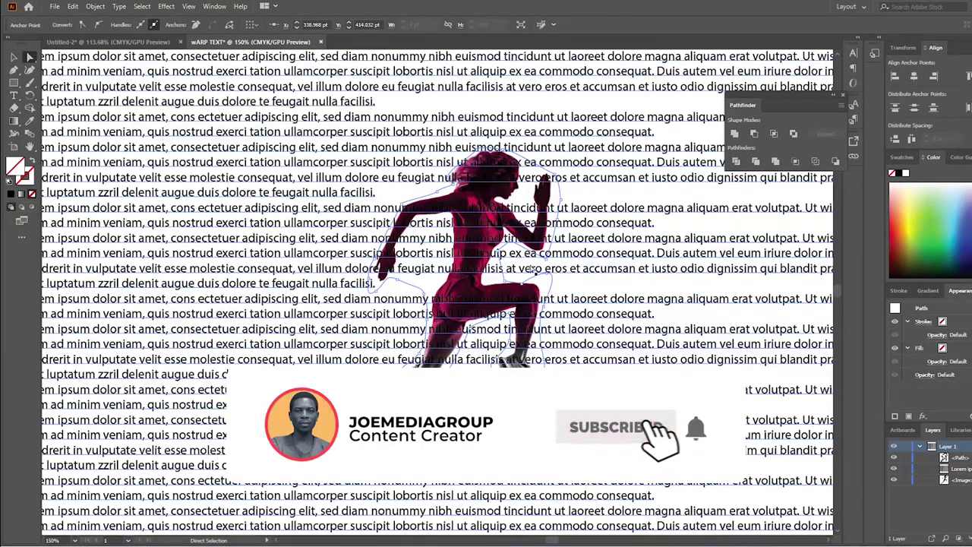
{"action": "key", "text": "ctrl+1"}
{"action": "scroll", "coordinate": [532, 271], "scroll_direction": "up", "scroll_amount": 5}
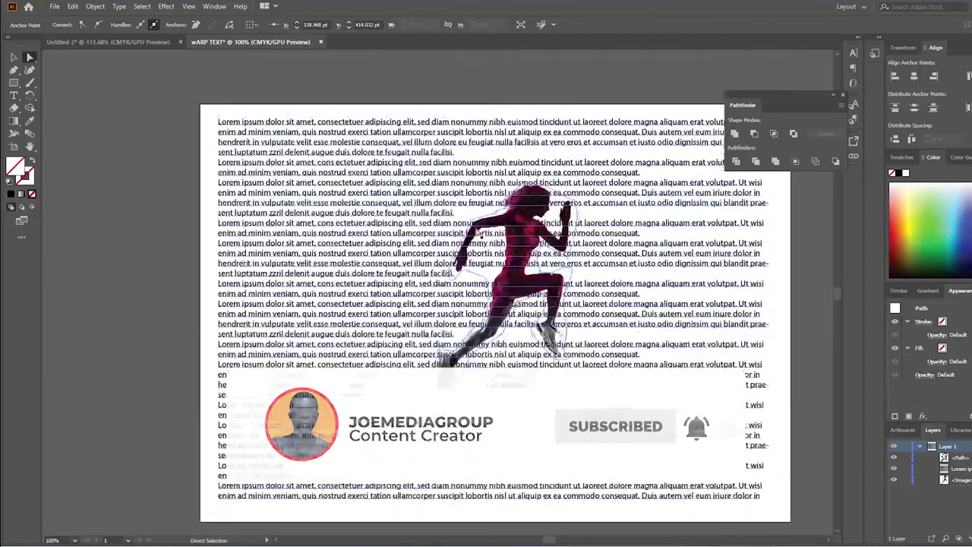
{"action": "left_click", "coordinate": [13, 57]}
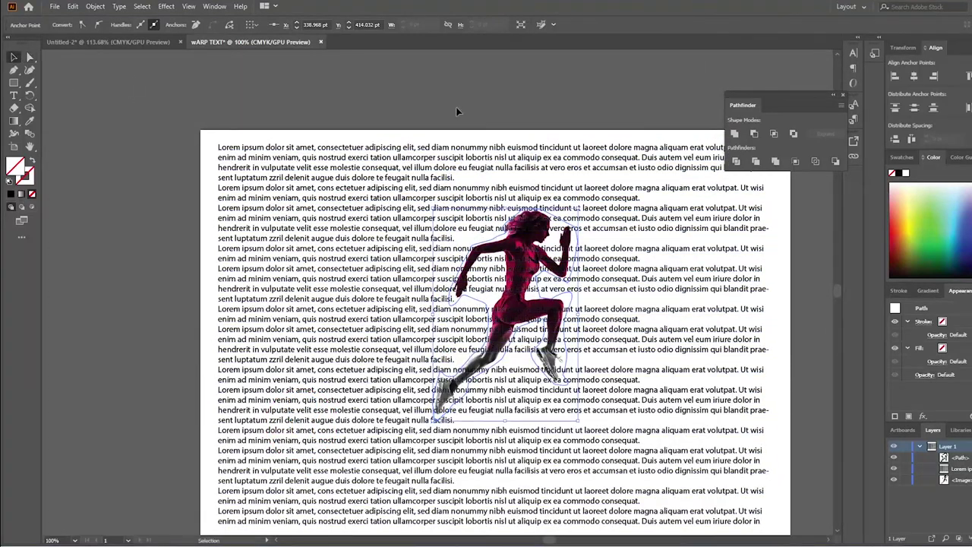
{"action": "key", "text": "ctrl+a"}
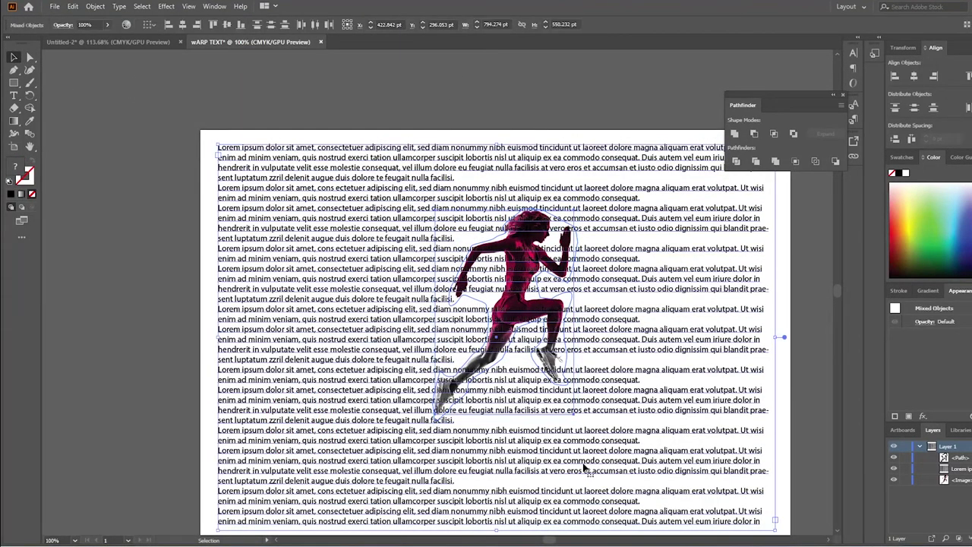
{"action": "left_click", "coordinate": [94, 6]}
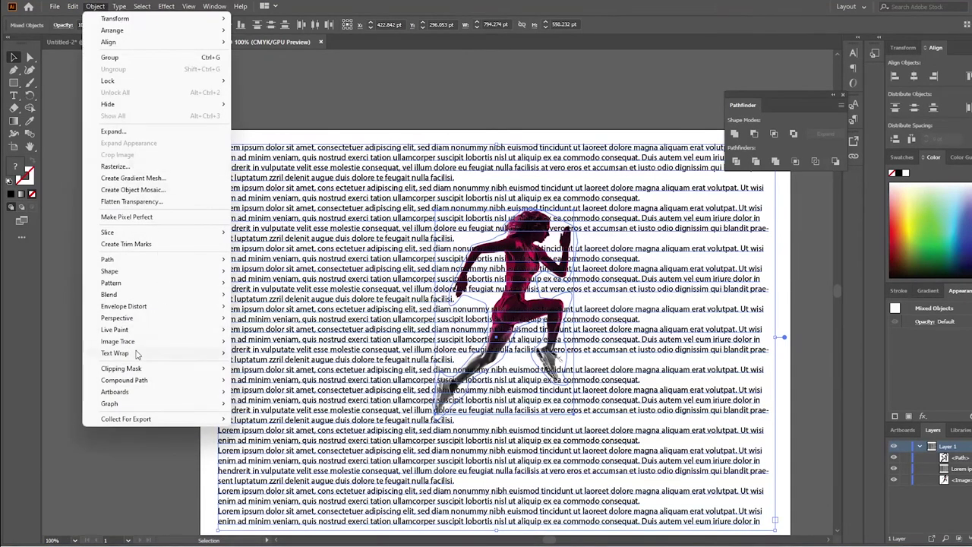
Step: Apply Text Wrap > Make to the selection and confirm the warning
{"action": "mouse_move", "coordinate": [115, 353]}
{"action": "left_click", "coordinate": [260, 357]}
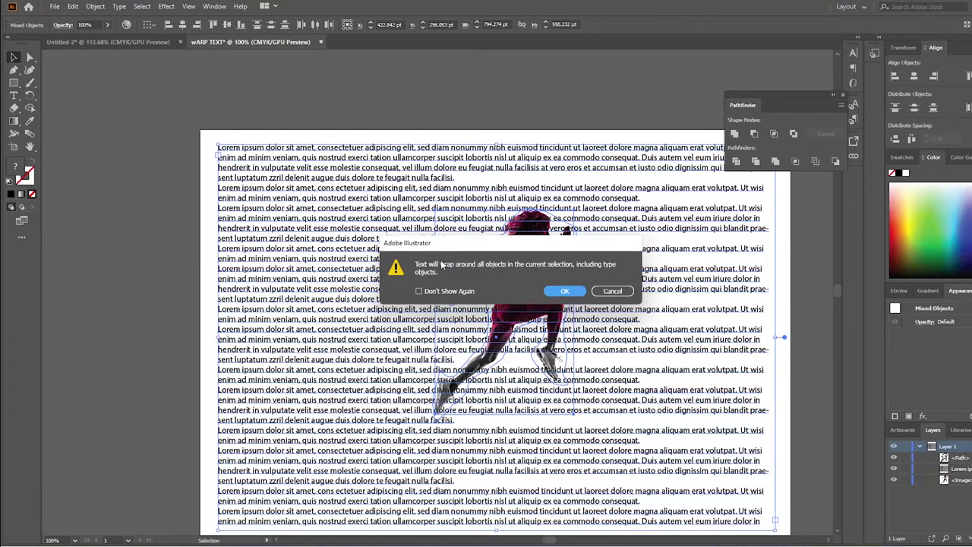
{"action": "left_click", "coordinate": [562, 290]}
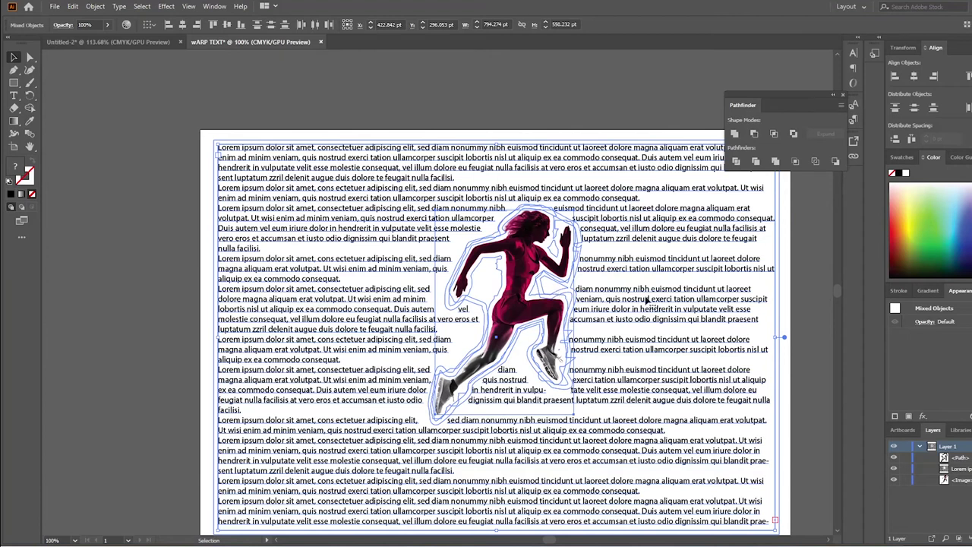
{"action": "left_click", "coordinate": [95, 6]}
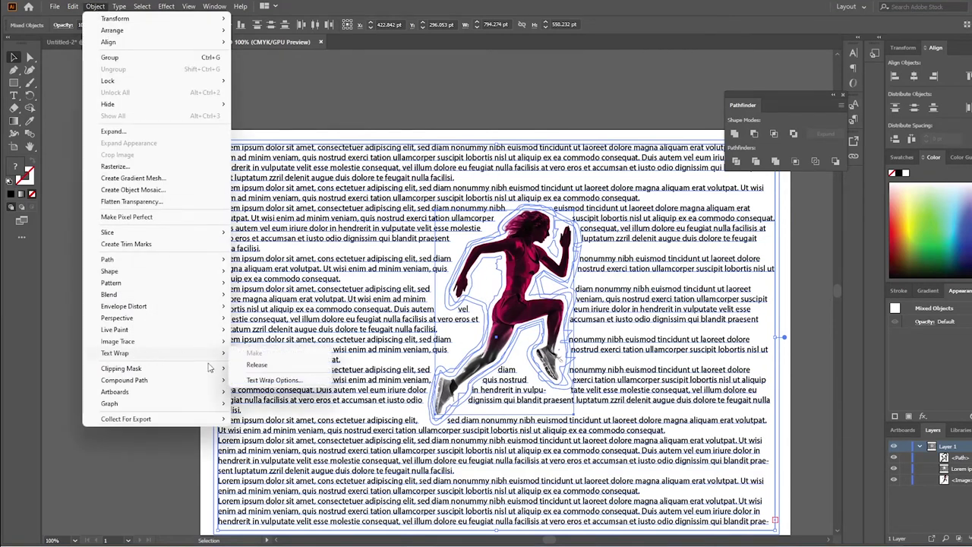
Step: Open Text Wrap Options, move the dialog aside and enable Preview
{"action": "left_click", "coordinate": [260, 383]}
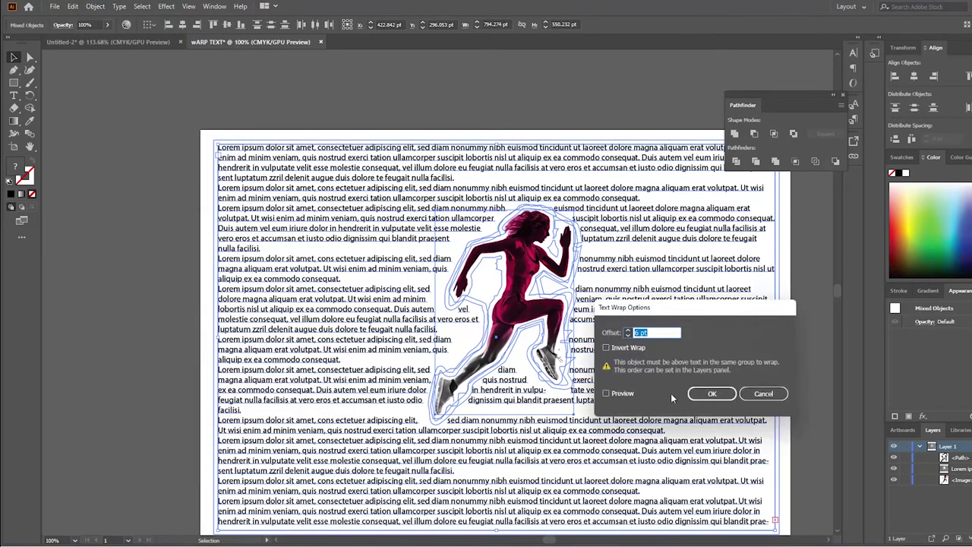
{"action": "mouse_move", "coordinate": [672, 315]}
{"action": "left_mouse_down"}
{"action": "mouse_move", "coordinate": [344, 219]}
{"action": "mouse_move", "coordinate": [196, 117]}
{"action": "left_mouse_up"}
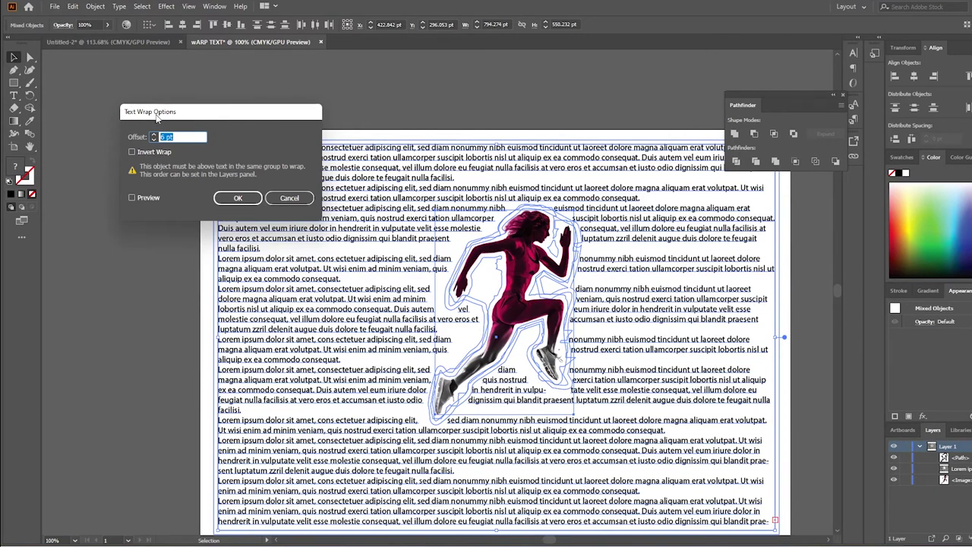
{"action": "left_click", "coordinate": [154, 135]}
{"action": "left_click", "coordinate": [153, 135]}
{"action": "left_click", "coordinate": [153, 138]}
{"action": "left_click", "coordinate": [153, 139]}
{"action": "left_click", "coordinate": [154, 139]}
{"action": "left_click", "coordinate": [132, 197]}
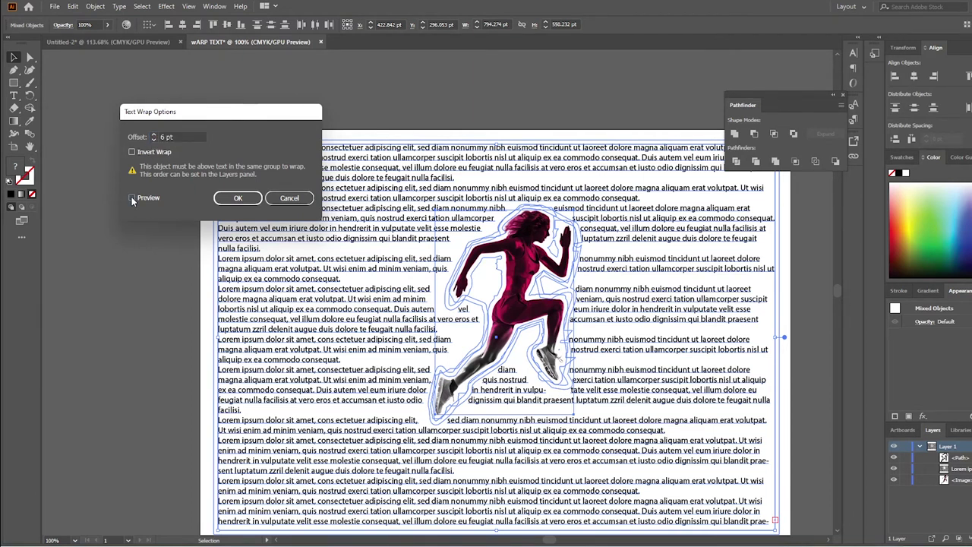
Step: Set the text wrap offset to 9 pt, apply it, and deselect
{"action": "left_click", "coordinate": [154, 135]}
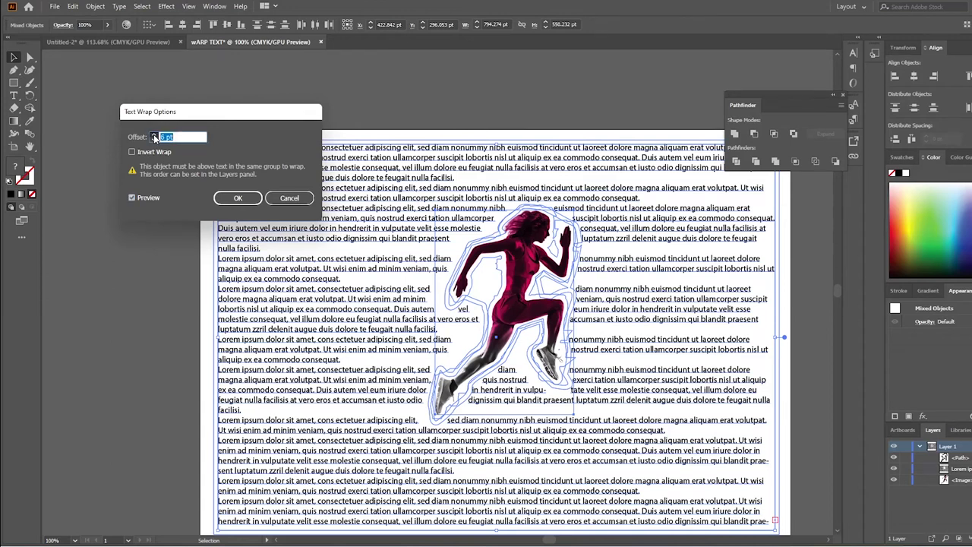
{"action": "left_click", "coordinate": [153, 135]}
{"action": "left_click", "coordinate": [153, 135]}
{"action": "left_click", "coordinate": [154, 135]}
{"action": "left_click", "coordinate": [153, 135]}
{"action": "left_click", "coordinate": [153, 135]}
{"action": "left_click", "coordinate": [153, 139]}
{"action": "left_click", "coordinate": [153, 139]}
{"action": "left_click", "coordinate": [153, 139]}
{"action": "left_click", "coordinate": [153, 139]}
{"action": "left_click", "coordinate": [153, 139]}
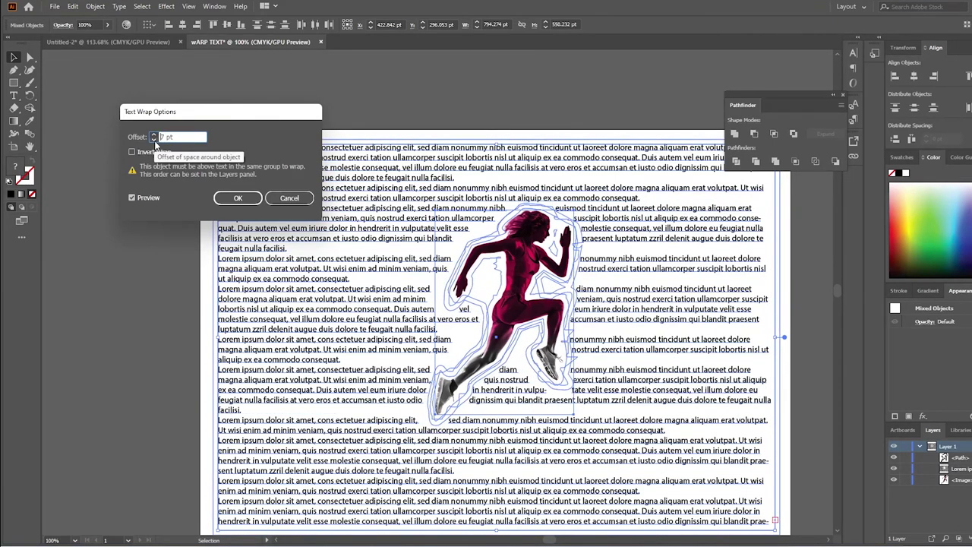
{"action": "left_click", "coordinate": [154, 135]}
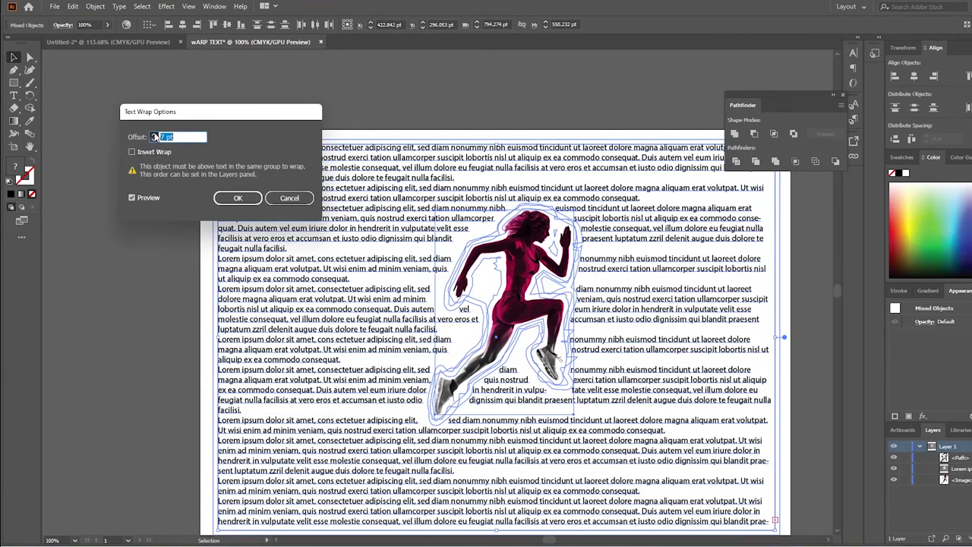
{"action": "left_click", "coordinate": [154, 135]}
{"action": "left_click", "coordinate": [154, 135]}
{"action": "left_click", "coordinate": [154, 135]}
{"action": "left_click", "coordinate": [154, 135]}
{"action": "left_click", "coordinate": [154, 139]}
{"action": "left_click", "coordinate": [154, 139]}
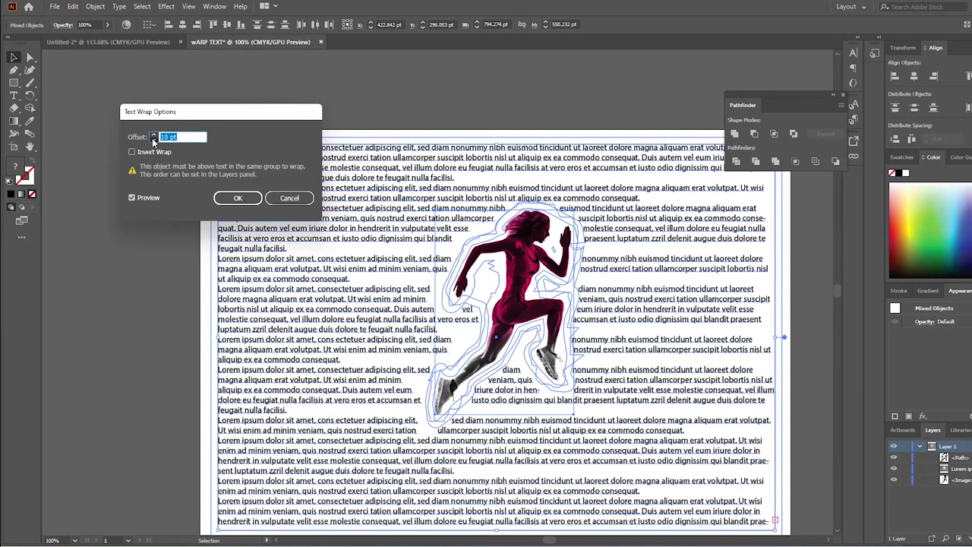
{"action": "left_click", "coordinate": [154, 140]}
{"action": "left_click", "coordinate": [154, 140]}
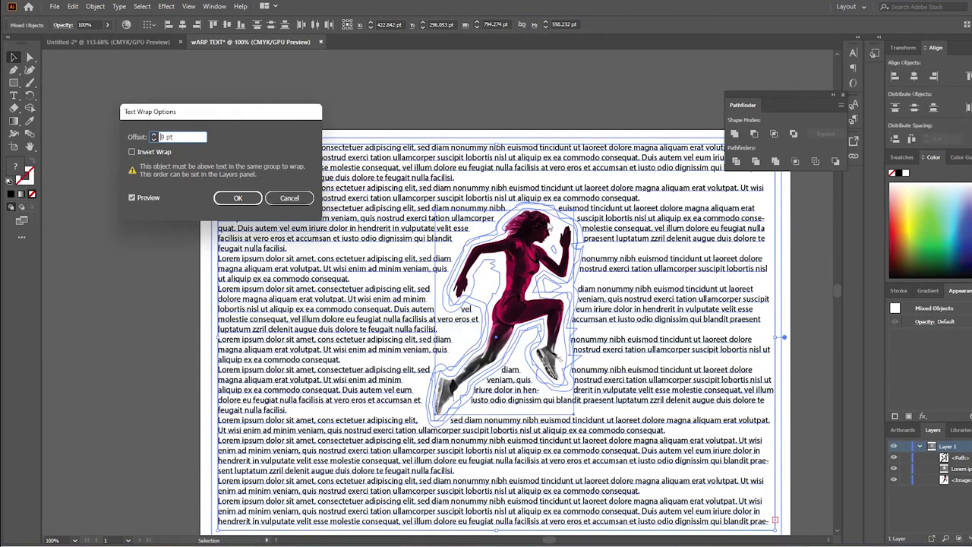
{"action": "left_click", "coordinate": [238, 197]}
{"action": "left_click", "coordinate": [540, 85]}
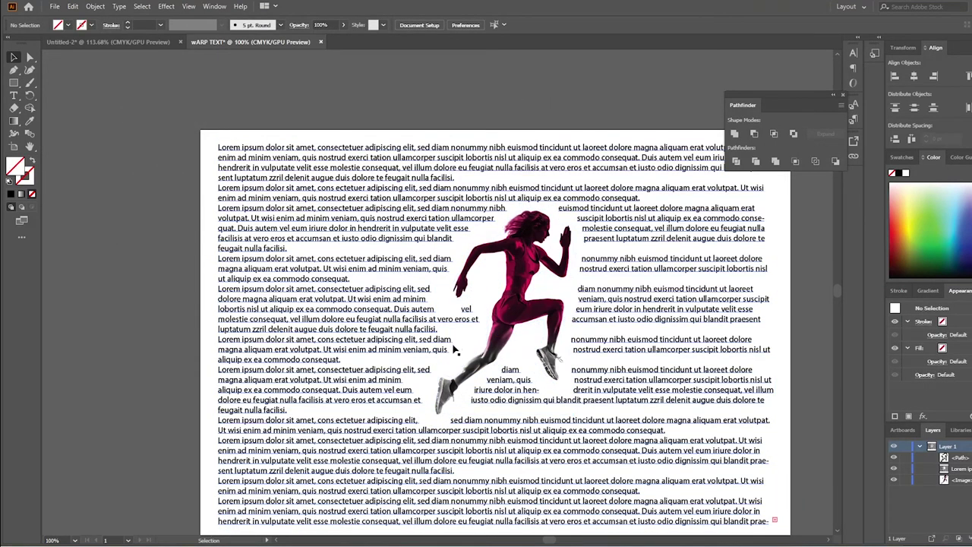
{"action": "left_click", "coordinate": [529, 317]}
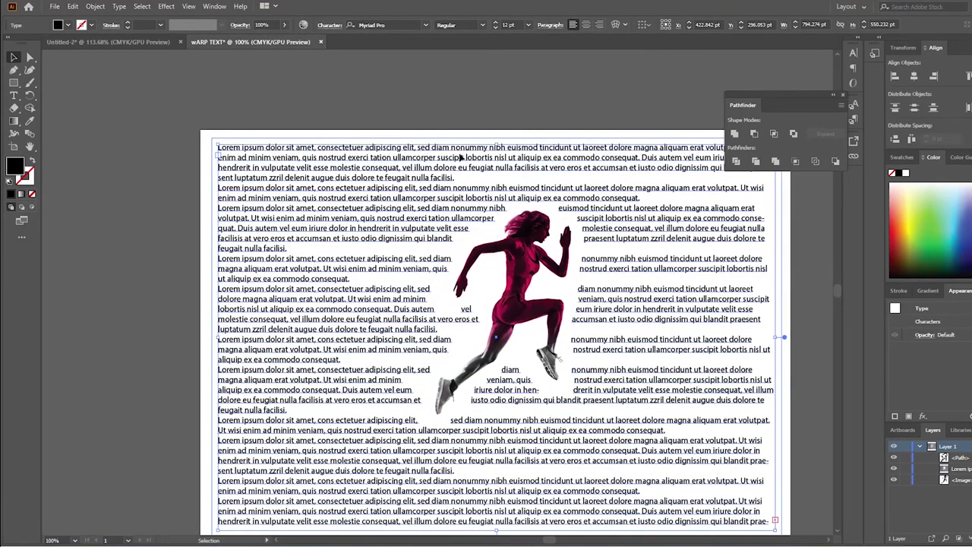
{"action": "key", "text": "ctrl+a"}
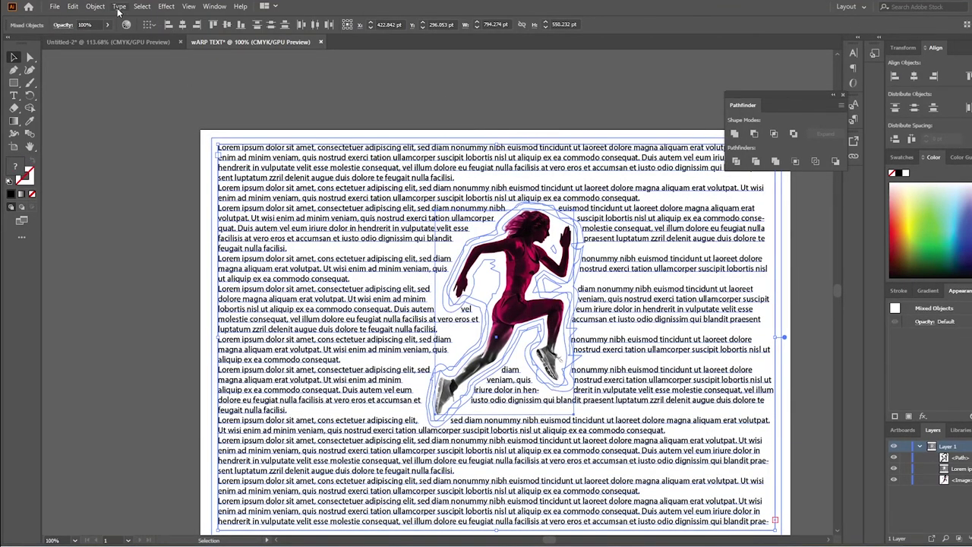
{"action": "left_click", "coordinate": [95, 6]}
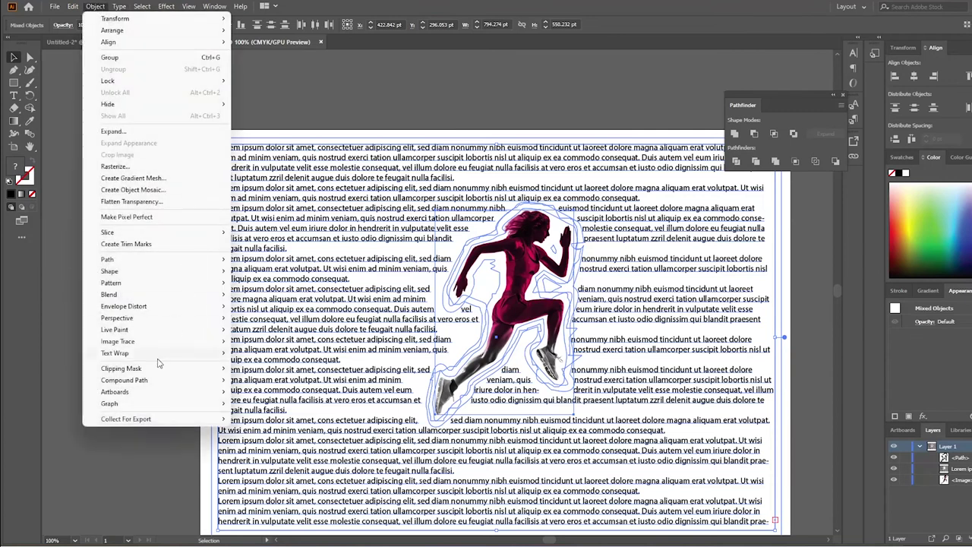
{"action": "left_click", "coordinate": [257, 379]}
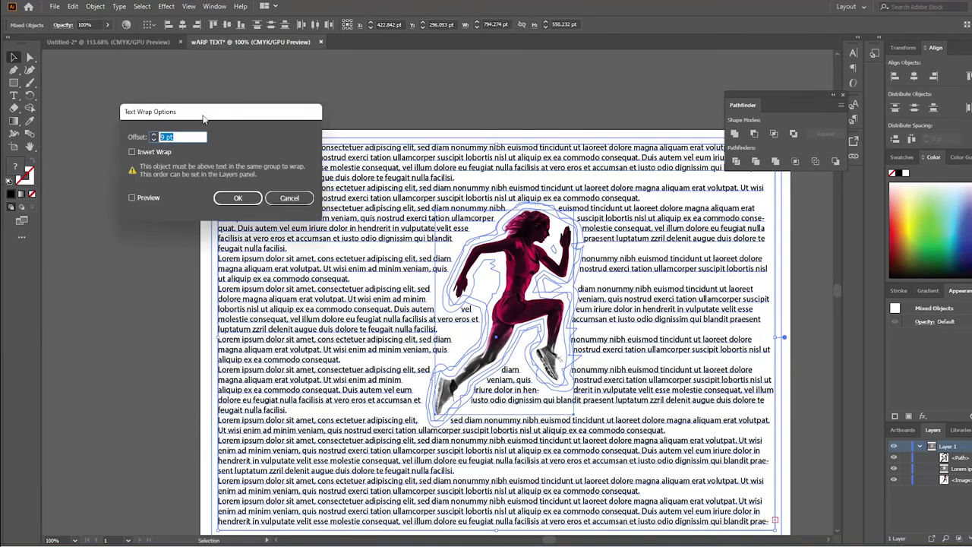
{"action": "left_click", "coordinate": [132, 152]}
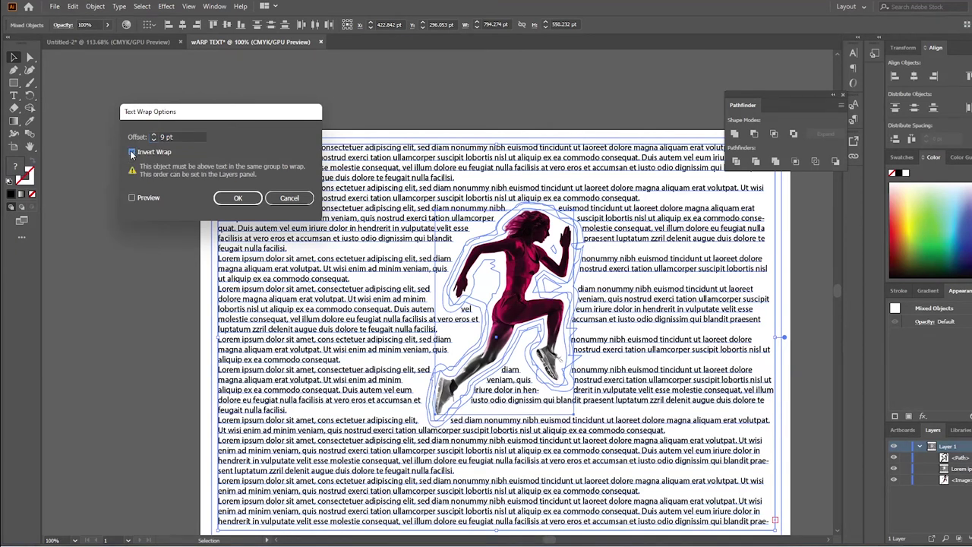
{"action": "left_click", "coordinate": [131, 198]}
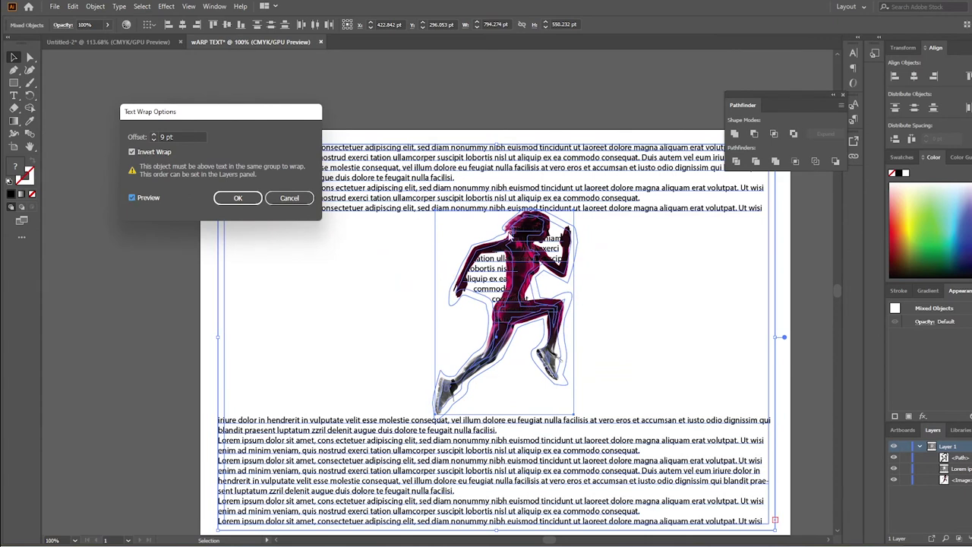
{"action": "left_click", "coordinate": [288, 198]}
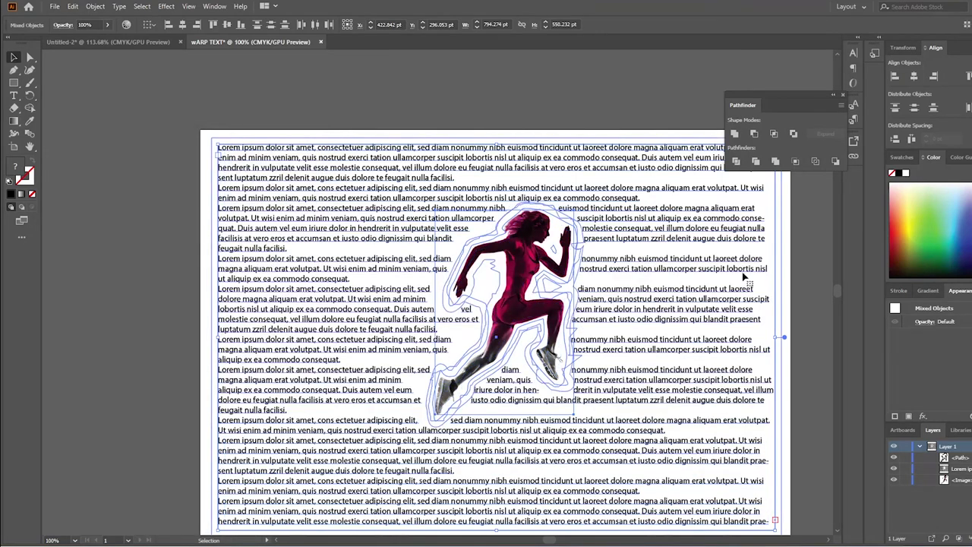
{"action": "scroll", "coordinate": [581, 428], "scroll_direction": "down", "scroll_amount": 3}
{"action": "scroll", "coordinate": [574, 430], "scroll_direction": "up", "scroll_amount": 1}
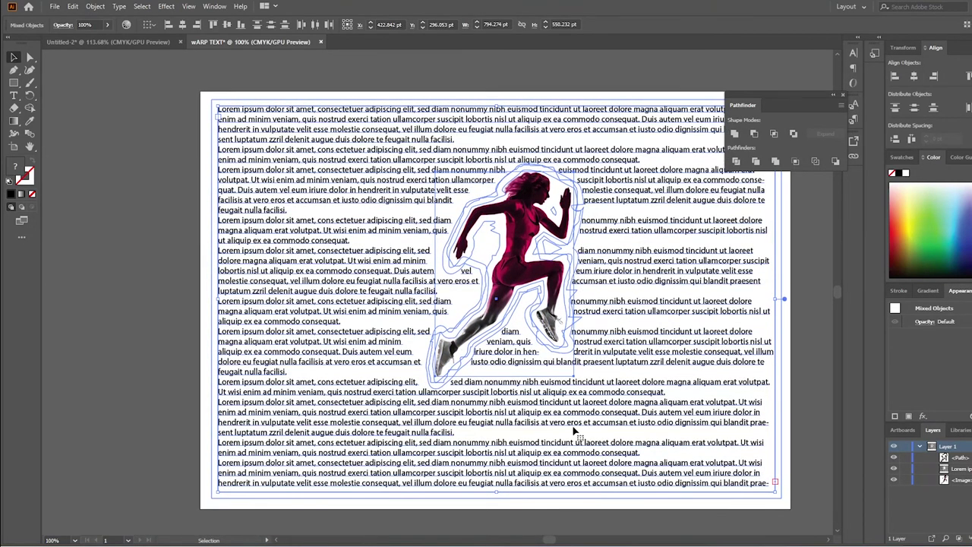
{"action": "key", "text": "ctrl+equal"}
{"action": "scroll", "coordinate": [577, 425], "scroll_direction": "up", "scroll_amount": 2}
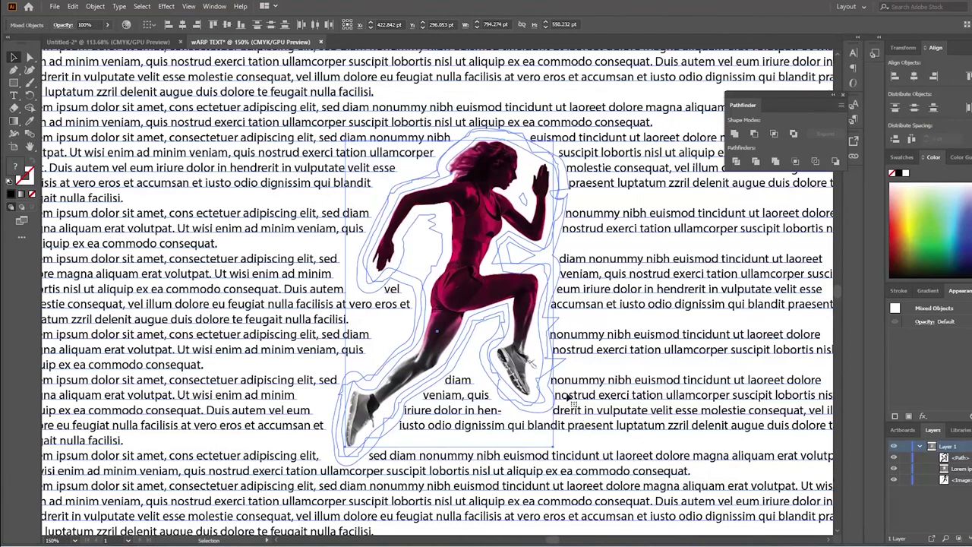
{"action": "double_click", "coordinate": [629, 196]}
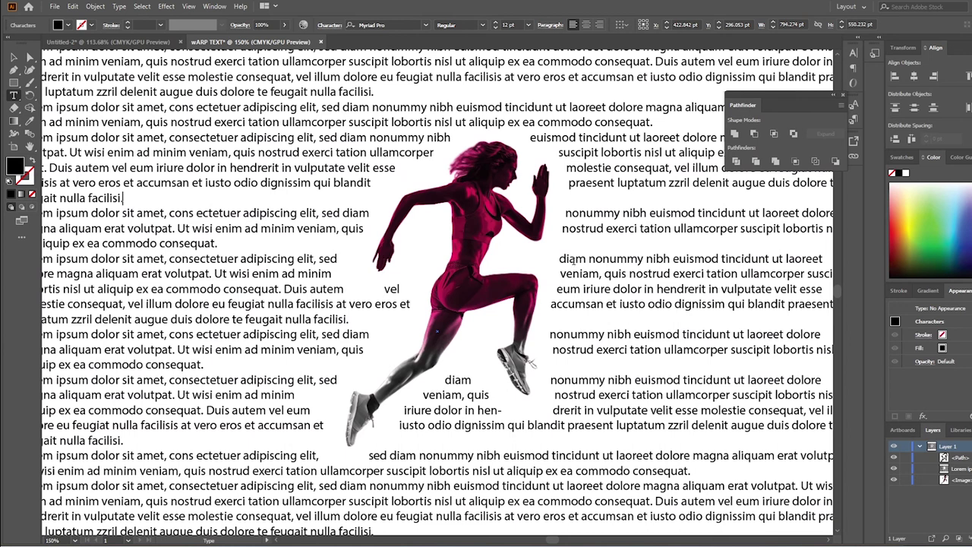
{"action": "left_click", "coordinate": [13, 57]}
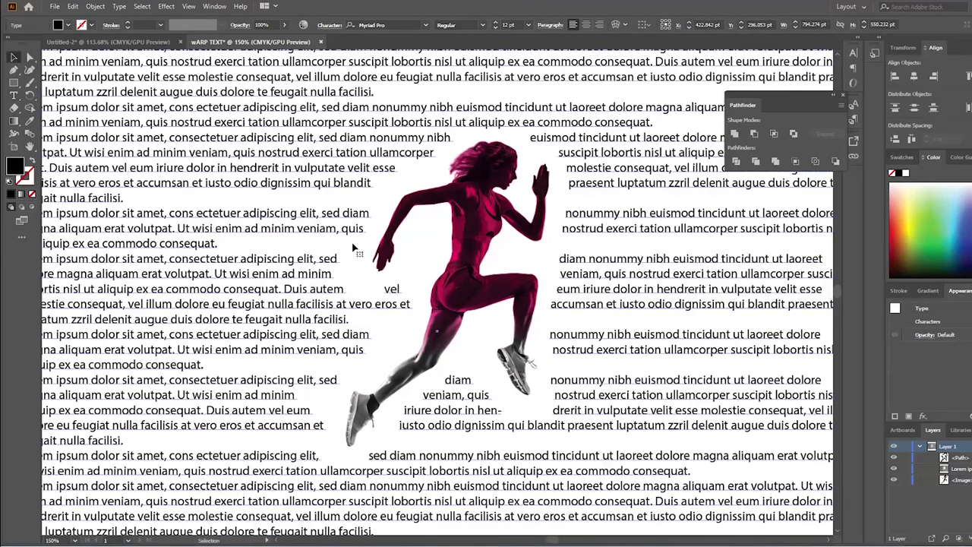